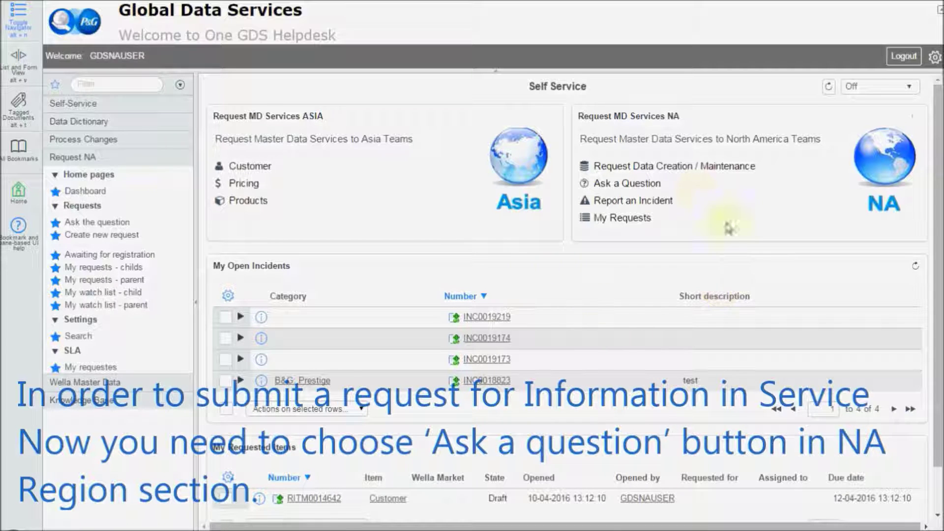
- Open the Ask a Question form for the North America master data teams and set Service to PRODUCTS
{"action": "left_click", "coordinate": [618, 190]}
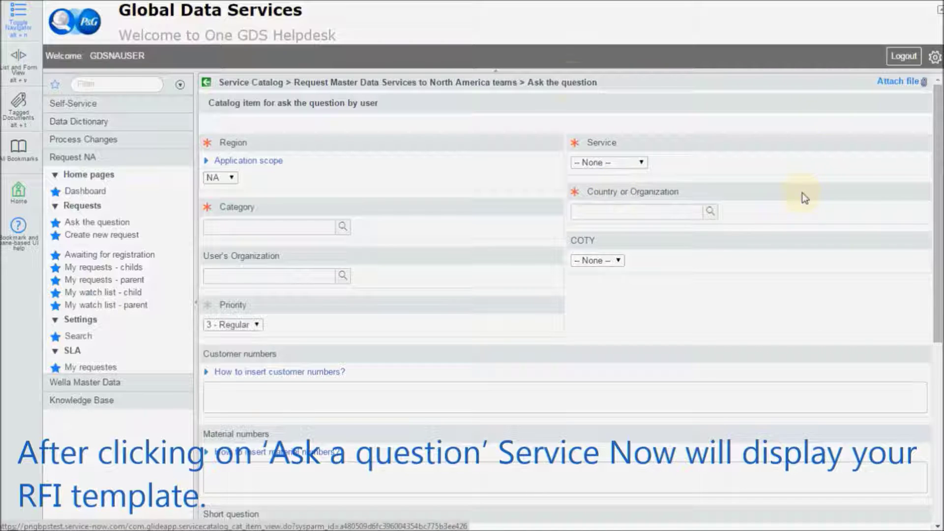
{"action": "scroll", "coordinate": [682, 399], "scroll_direction": "down", "scroll_amount": 6}
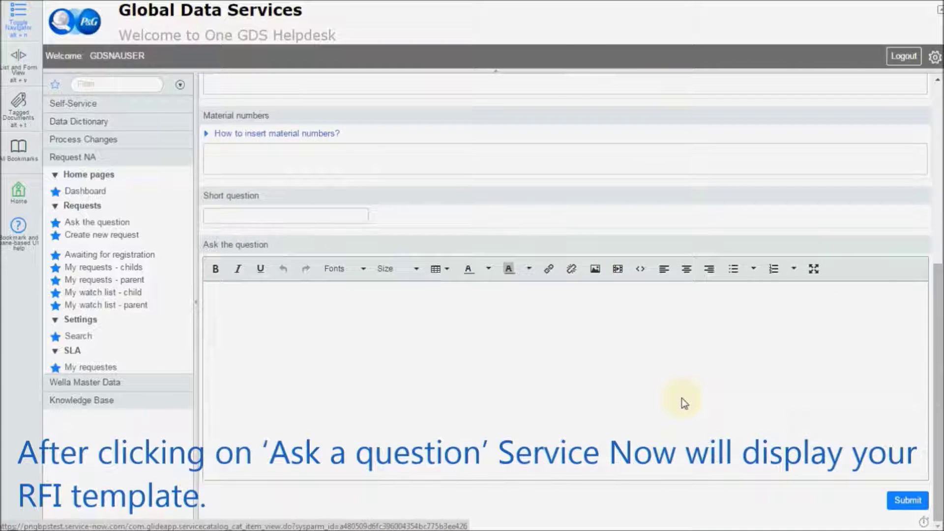
{"action": "scroll", "coordinate": [683, 399], "scroll_direction": "up", "scroll_amount": 6}
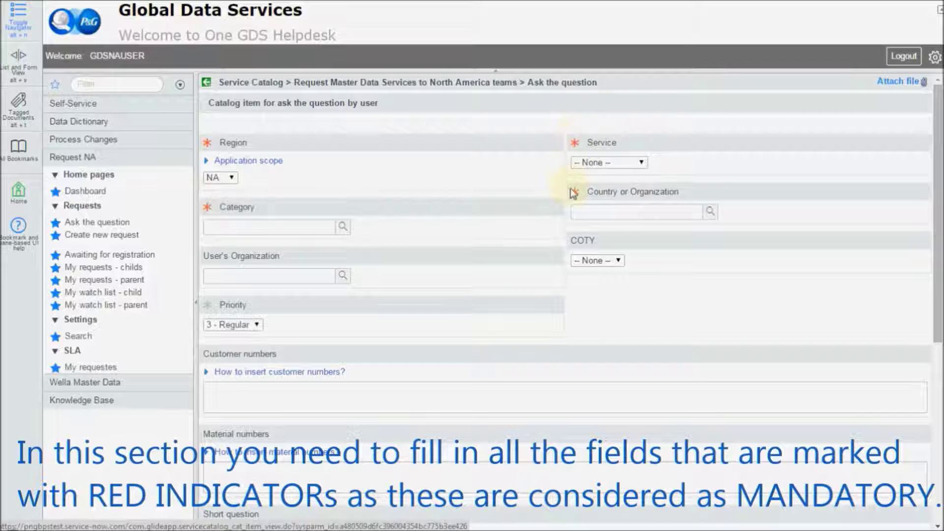
{"action": "scroll", "coordinate": [294, 266], "scroll_direction": "down", "scroll_amount": 7}
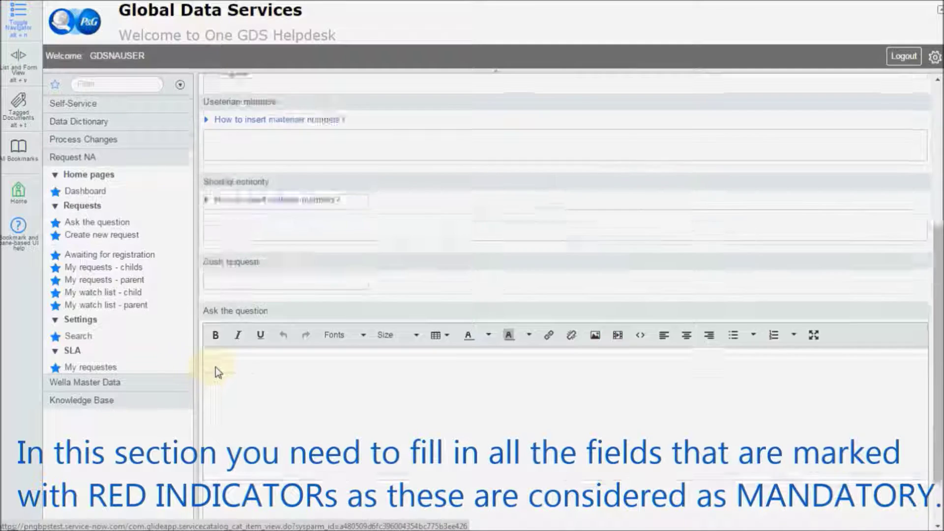
{"action": "scroll", "coordinate": [215, 366], "scroll_direction": "up", "scroll_amount": 7}
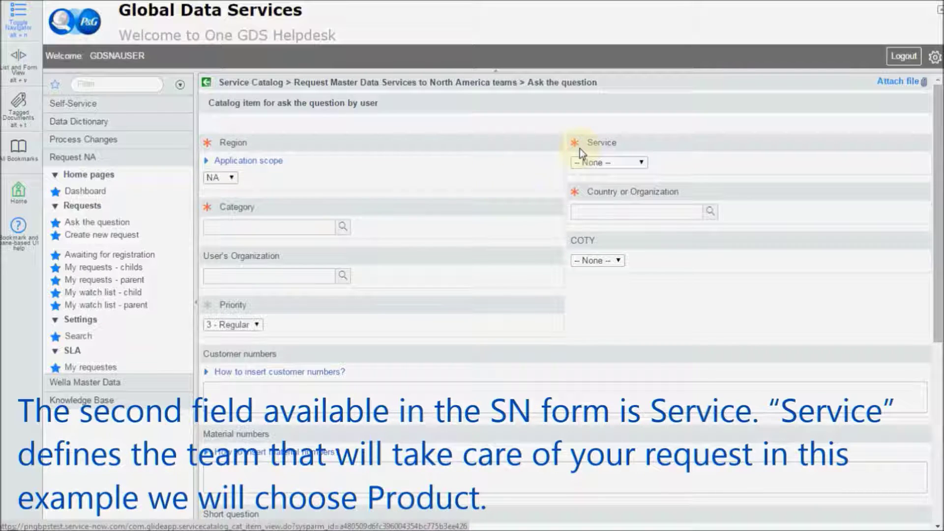
{"action": "left_click", "coordinate": [641, 163]}
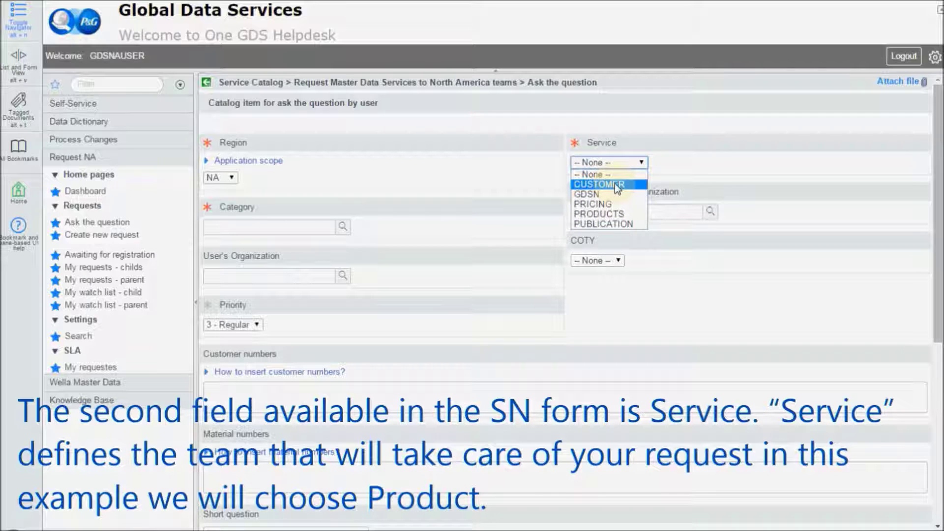
{"action": "left_click", "coordinate": [593, 213]}
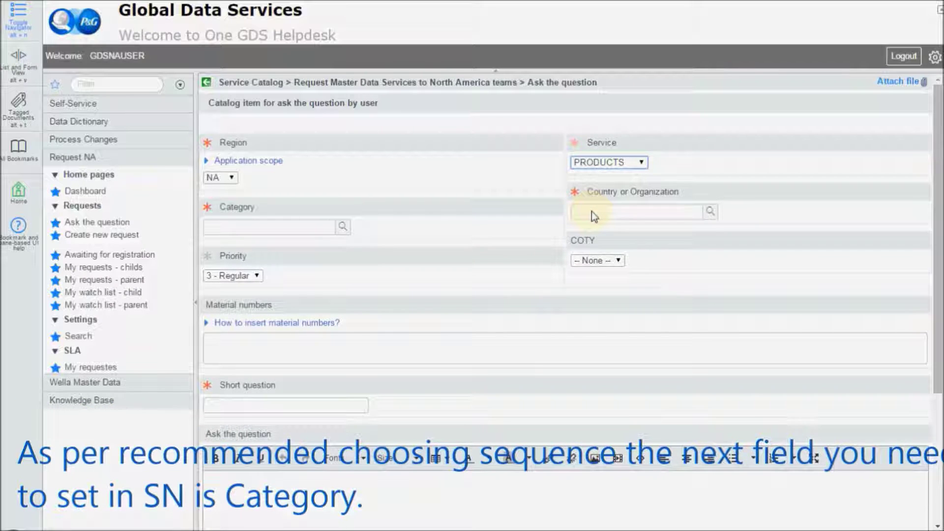
- Look up and choose Not Sure/Multiple as the Category and NA: US as the Country or Organization
{"action": "left_click", "coordinate": [342, 231]}
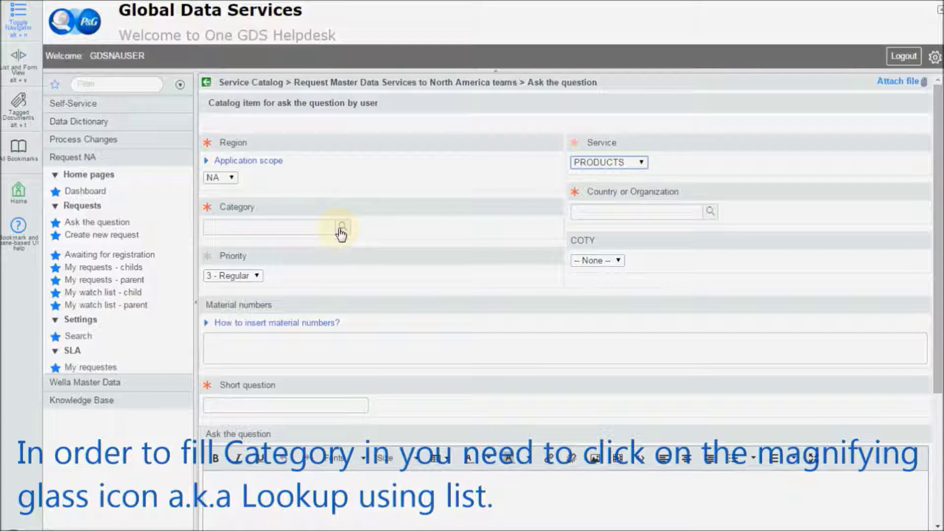
{"action": "left_click", "coordinate": [341, 229]}
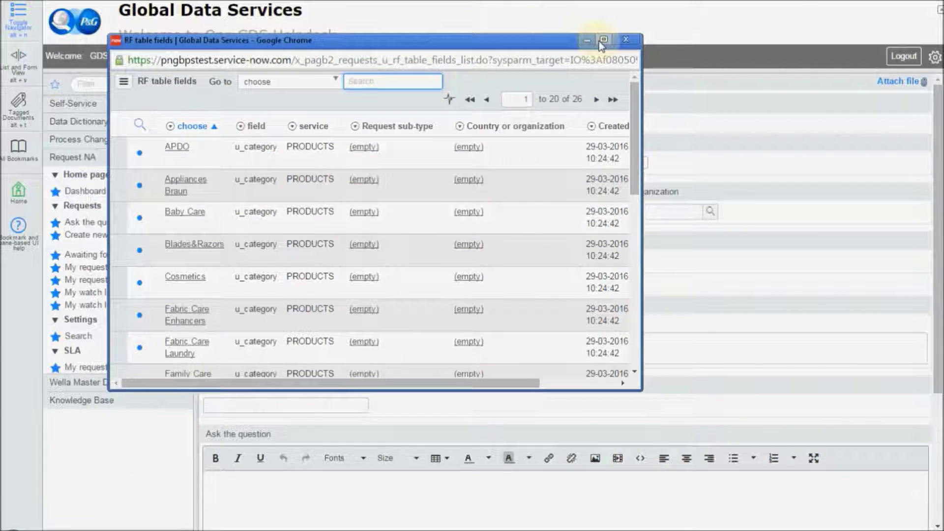
{"action": "left_click", "coordinate": [603, 40]}
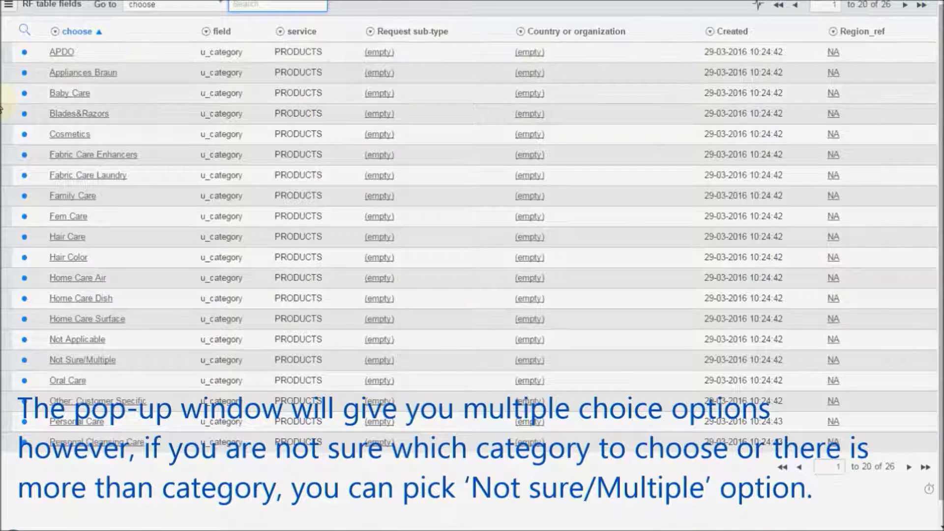
{"action": "left_click", "coordinate": [66, 363]}
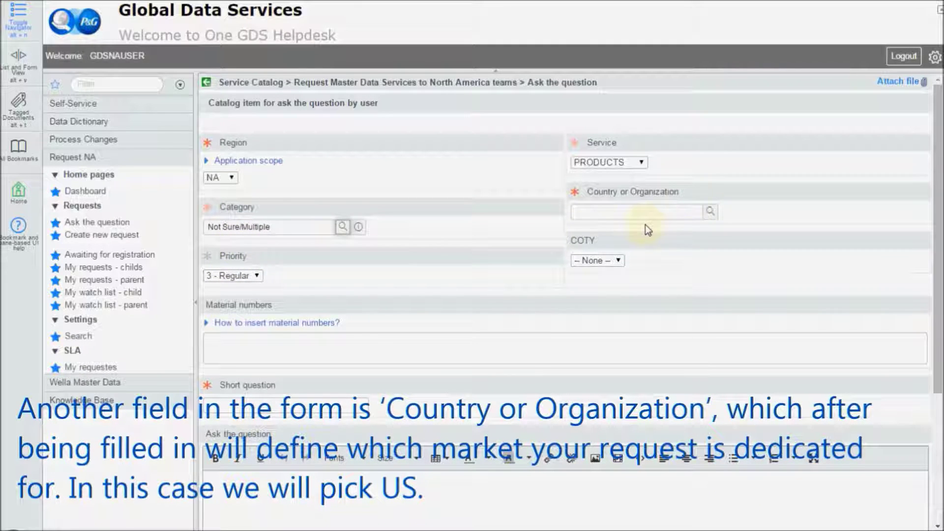
{"action": "left_click", "coordinate": [710, 212]}
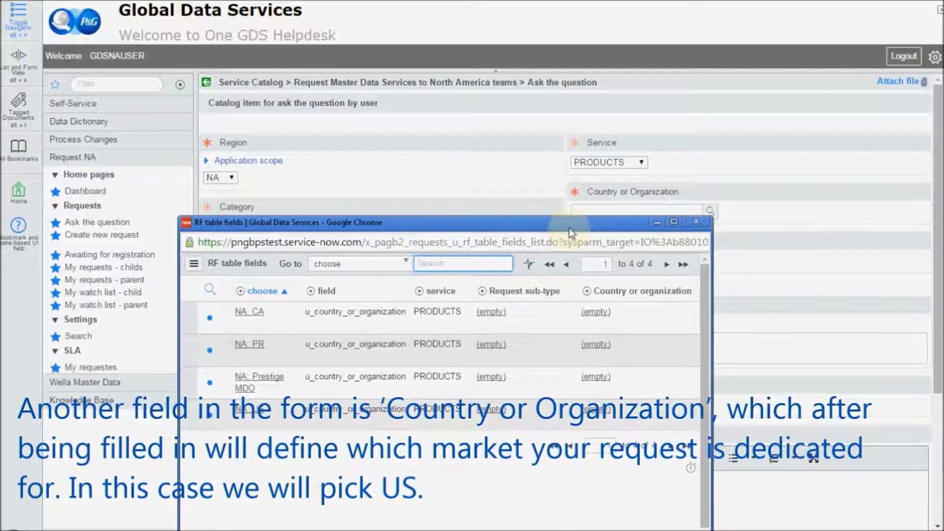
{"action": "left_click", "coordinate": [245, 275]}
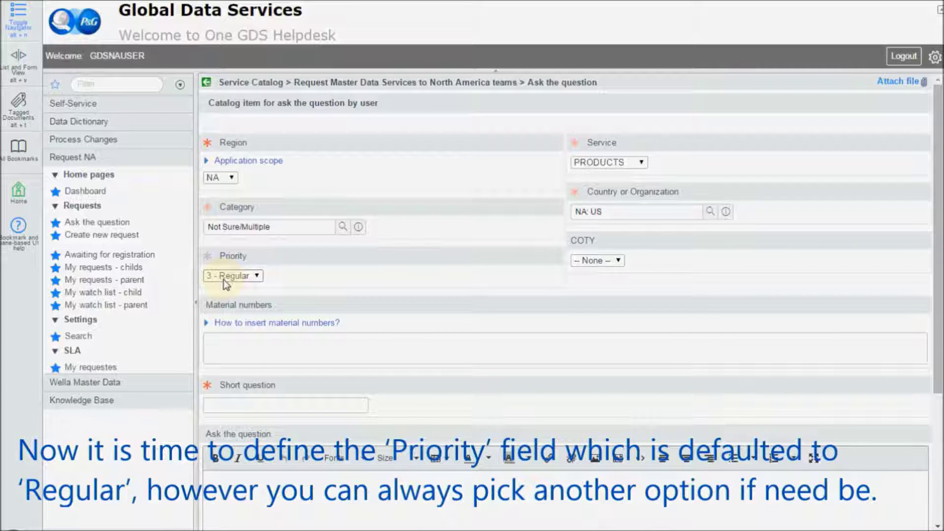
- Set the Priority to 2 - Urgent with Other as the reason for urgency, and explain the other reason as "Testing"
{"action": "left_click", "coordinate": [256, 278]}
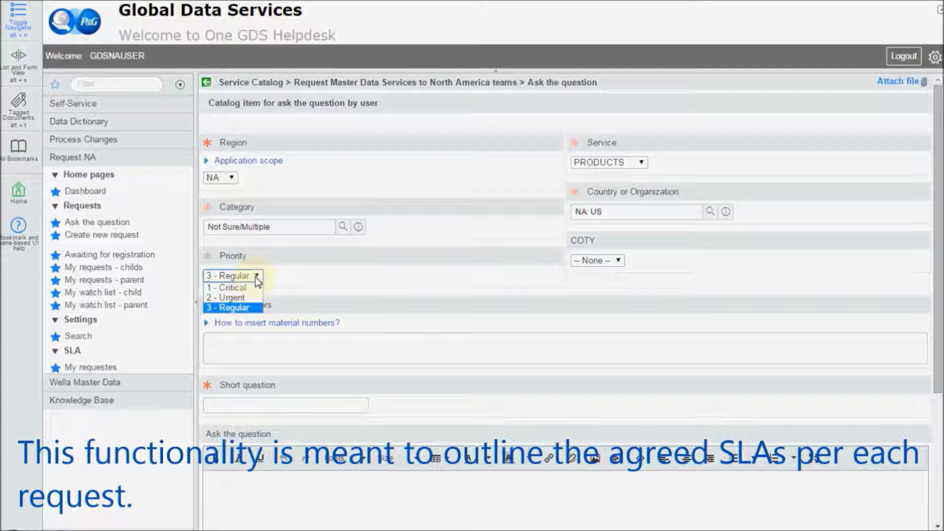
{"action": "left_click", "coordinate": [235, 297]}
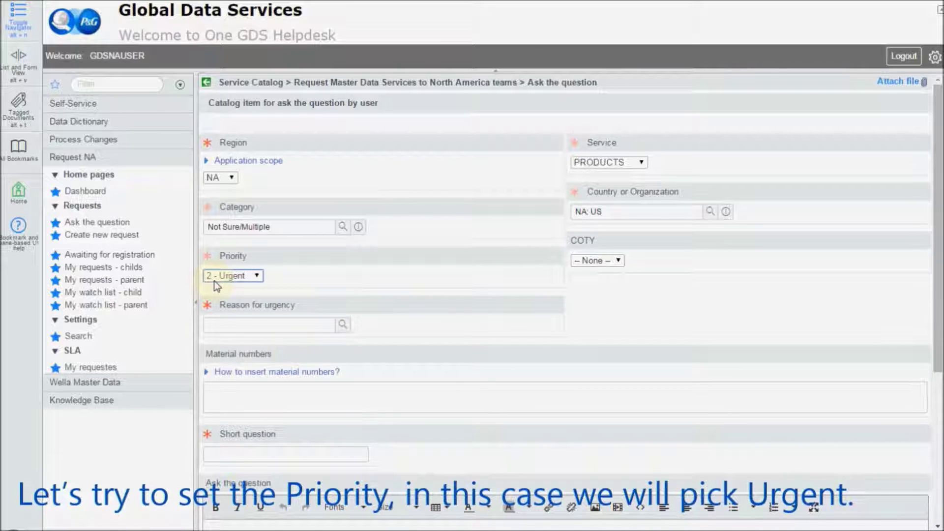
{"action": "left_click", "coordinate": [288, 324]}
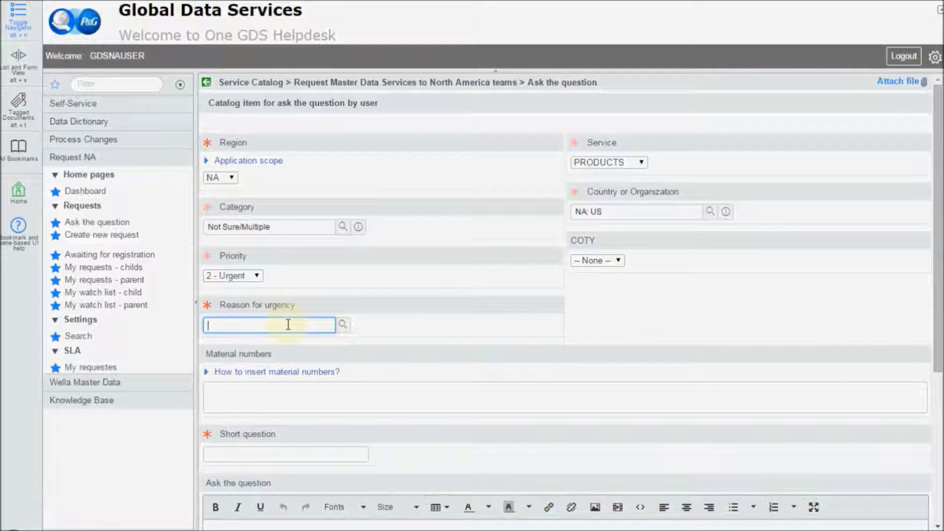
{"action": "left_click", "coordinate": [343, 326]}
{"action": "left_click_drag", "start_coordinate": [369, 216], "coordinate": [469, 94]}
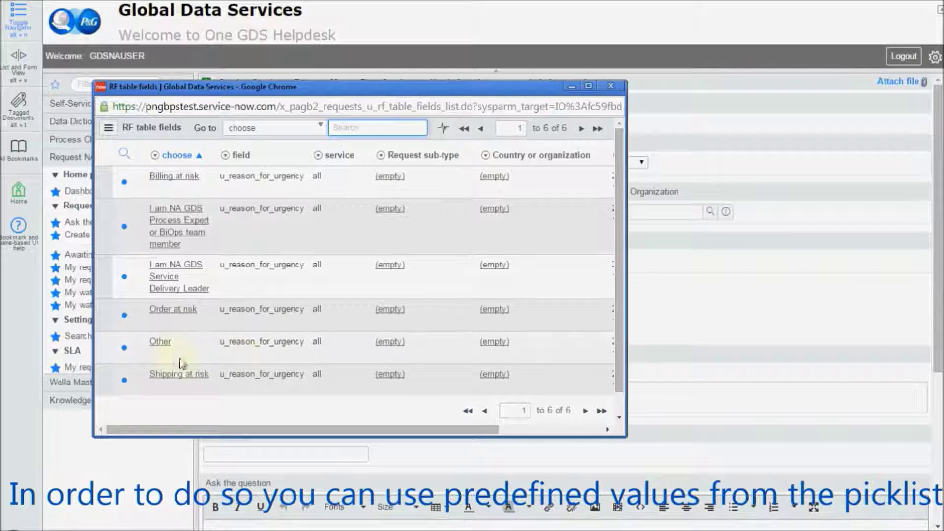
{"action": "left_click", "coordinate": [161, 342]}
{"action": "left_click", "coordinate": [592, 305]}
{"action": "type", "text": "Testing"}
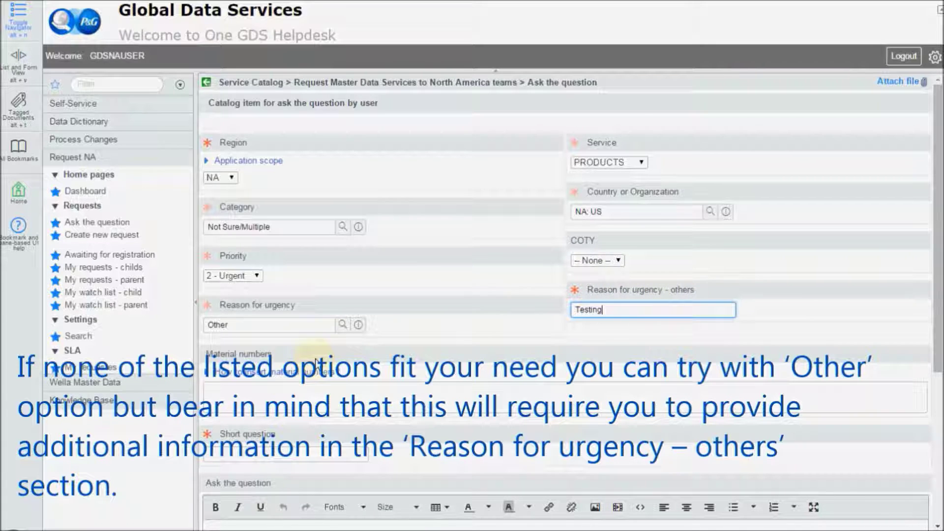
- Copy the FPC codes in B3:B16 of the Excel sheet and paste them into the request's Material numbers field
{"action": "left_click", "coordinate": [327, 390]}
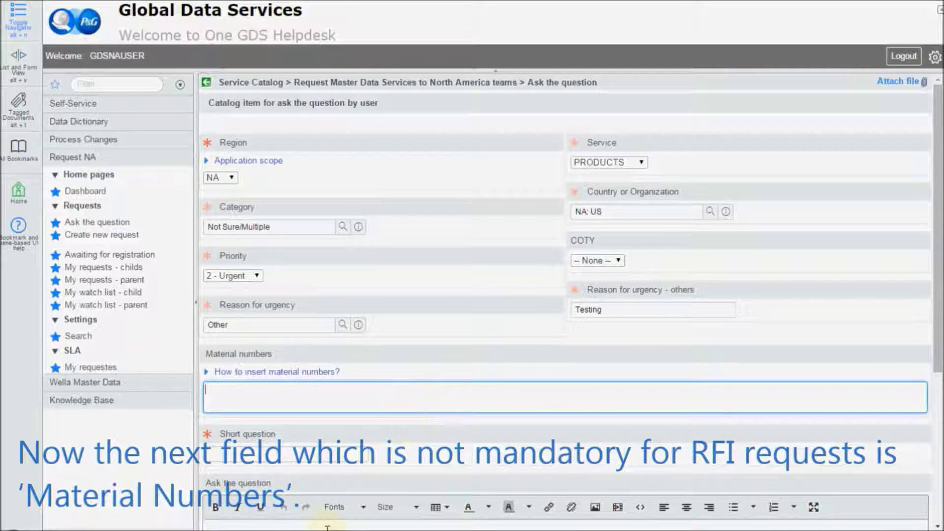
{"action": "scroll", "coordinate": [420, 398], "scroll_direction": "down", "scroll_amount": 3}
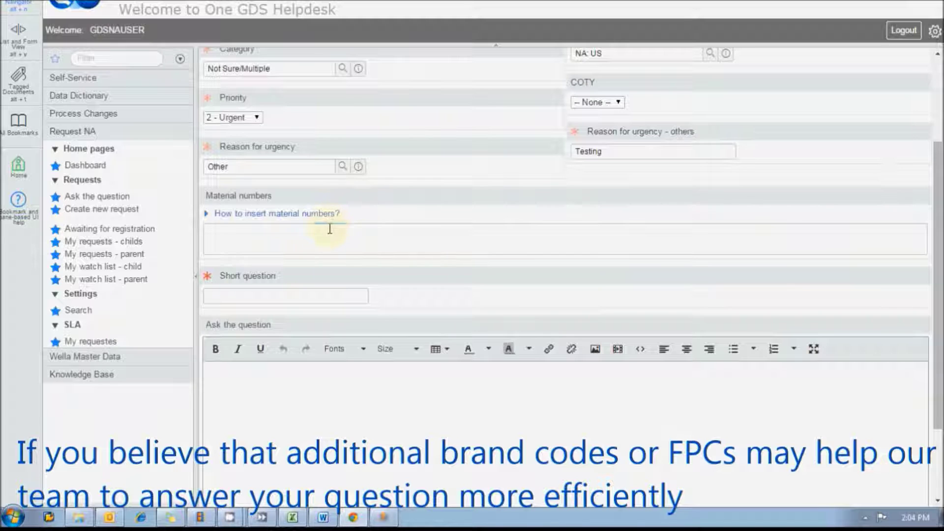
{"action": "left_click", "coordinate": [329, 228]}
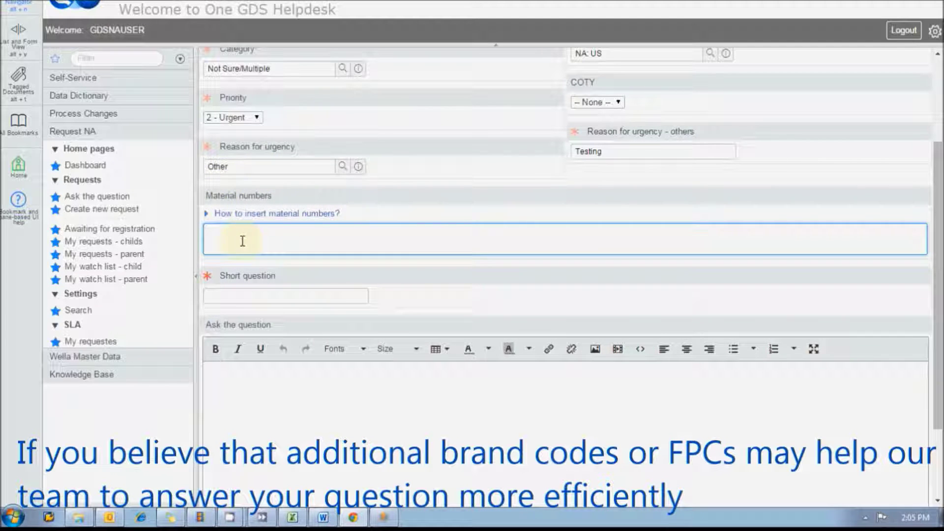
{"action": "left_click", "coordinate": [293, 517]}
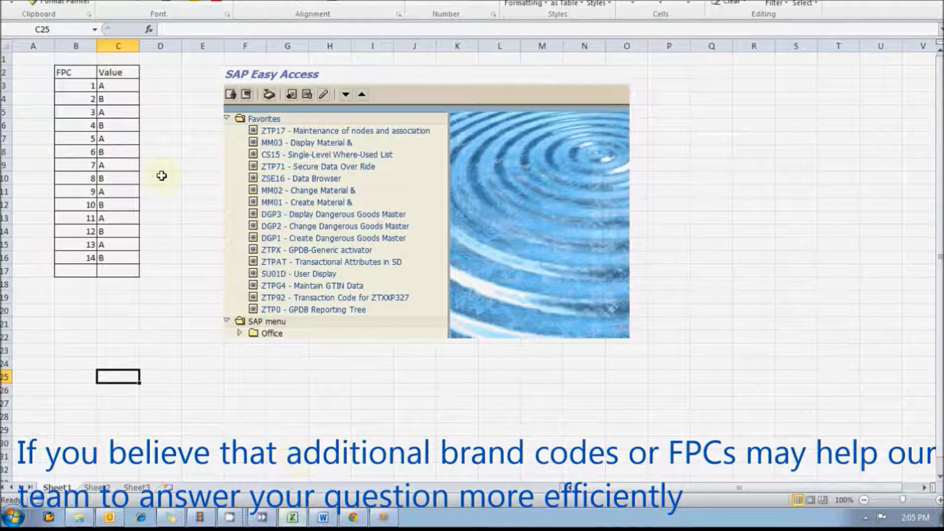
{"action": "left_click_drag", "start_coordinate": [76, 85], "coordinate": [82, 259]}
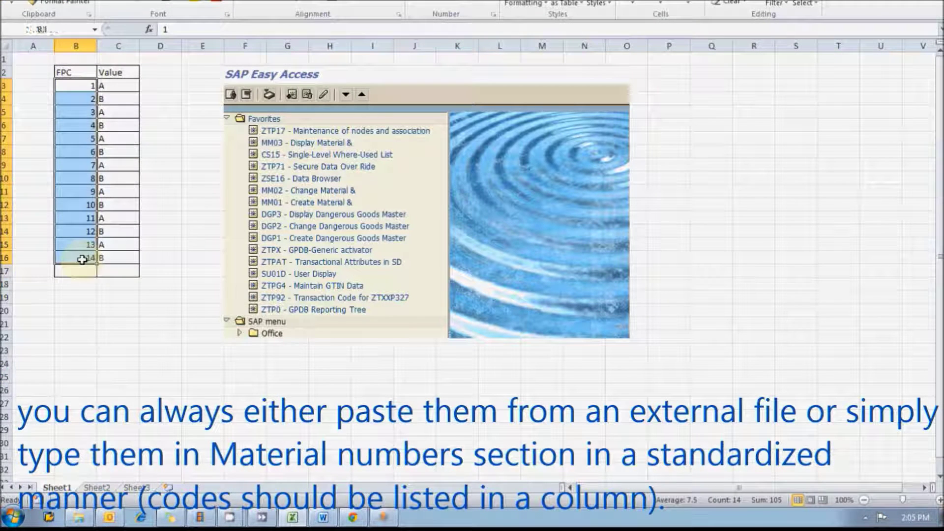
{"action": "key", "text": "ctrl+c"}
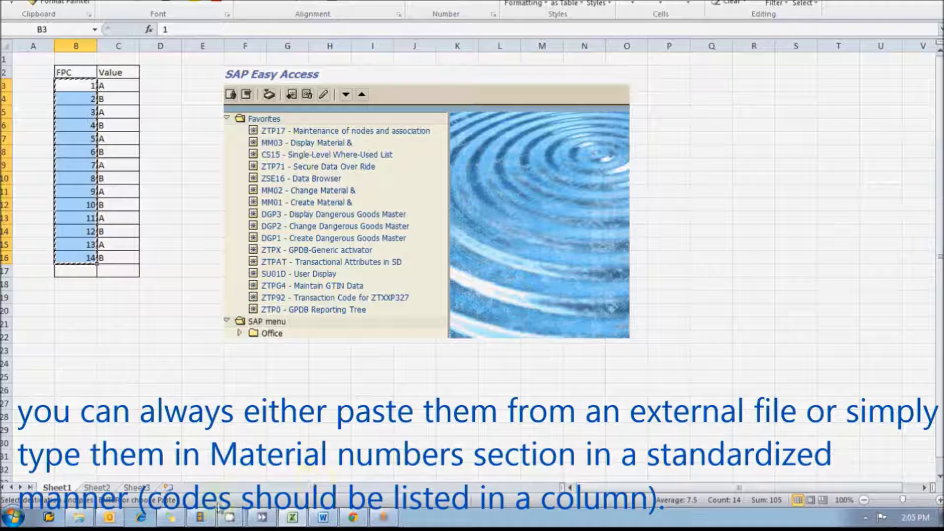
{"action": "left_click", "coordinate": [352, 517]}
{"action": "key", "text": "ctrl+v"}
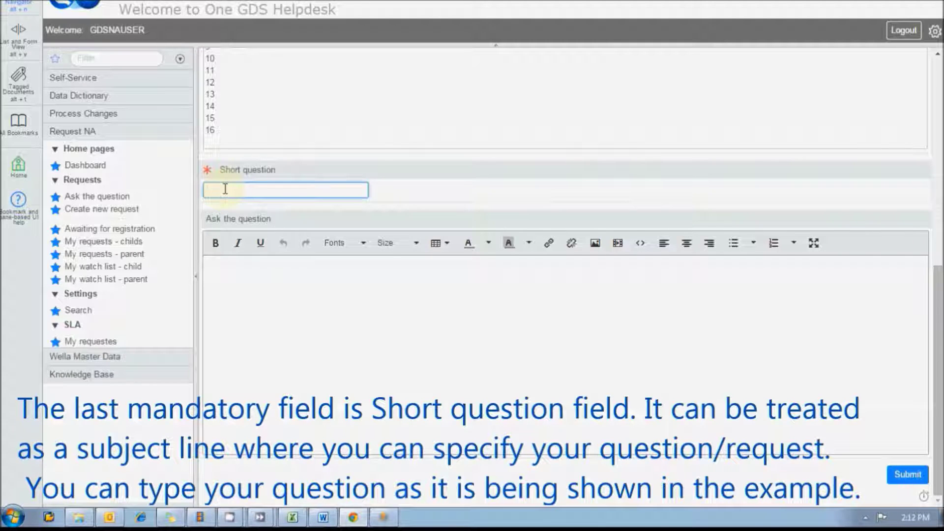
- Enter "Are the codes are activated with plant 1234?" as the Short question
{"action": "type", "text": "Ape the codes are activated with"}
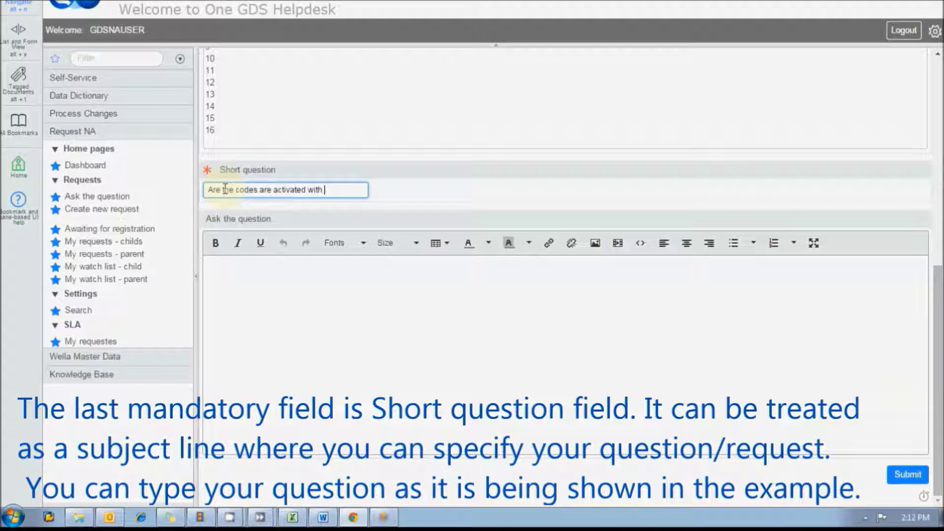
{"action": "type", "text": " plant 1234?"}
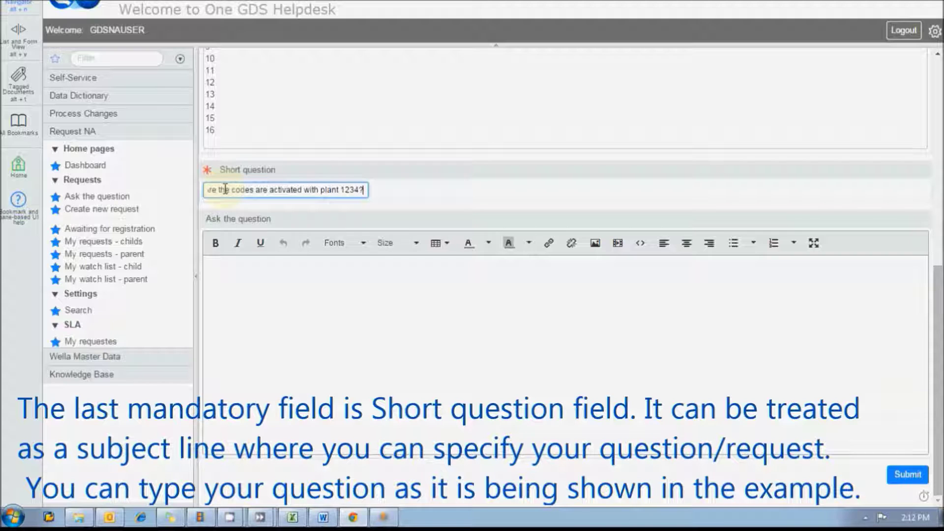
{"action": "left_click_drag", "start_coordinate": [261, 190], "coordinate": [183, 192]}
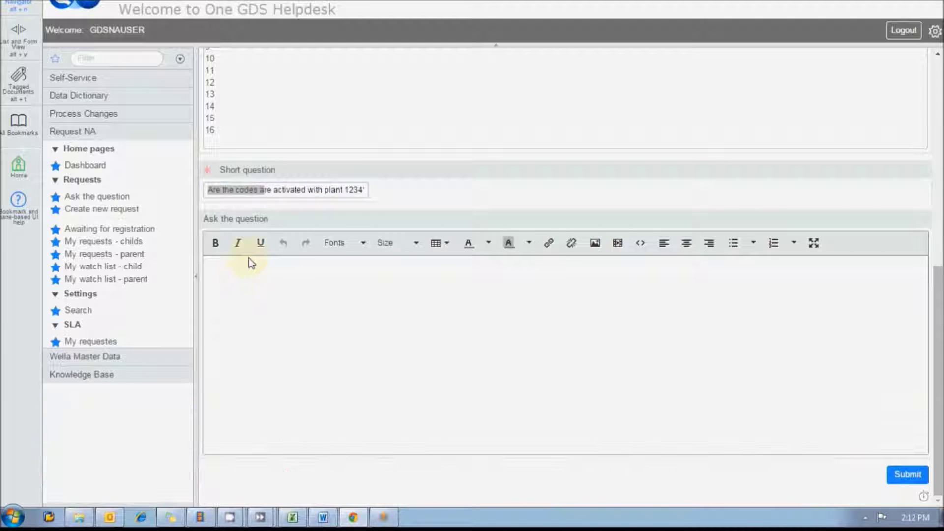
{"action": "scroll", "coordinate": [305, 152], "scroll_direction": "up", "scroll_amount": 1}
{"action": "left_click", "coordinate": [305, 154]}
- Write "Dear Team," and "Can you please check the data in G11?" as separate paragraphs in the Ask the question text area
{"action": "left_click", "coordinate": [255, 306]}
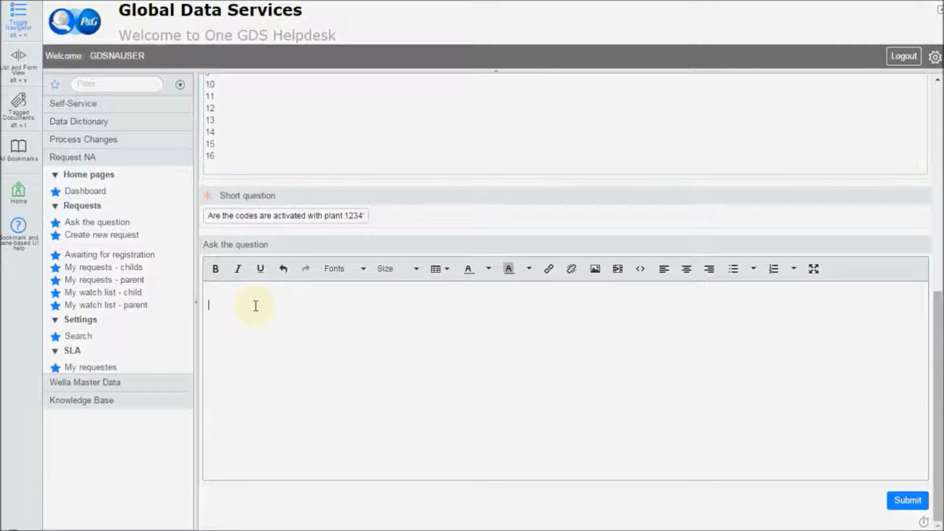
{"action": "type", "text": "Dear Team  "}
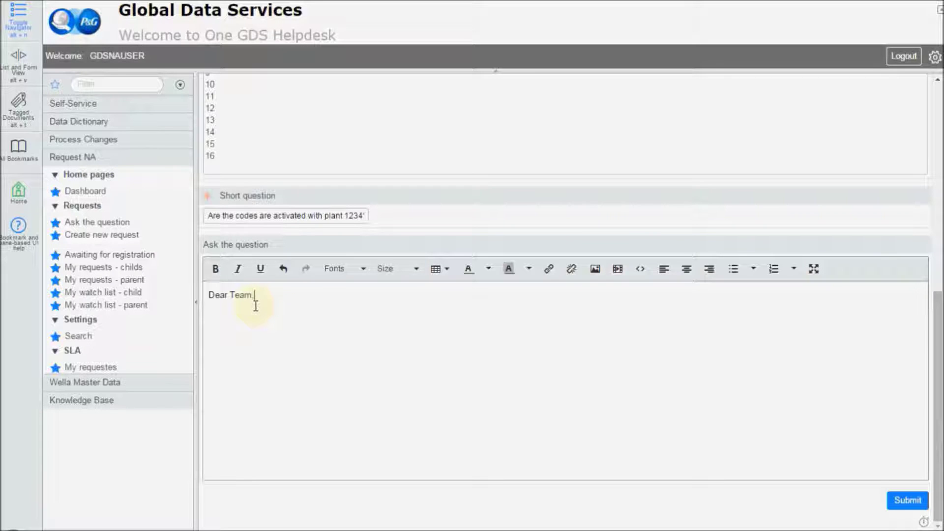
{"action": "type", "text": "Can you please check the data in G11?"}
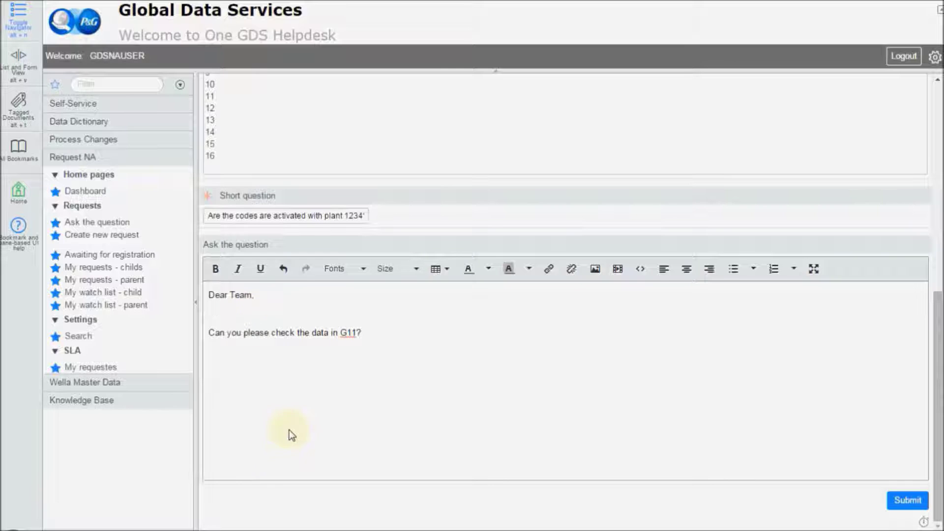
- Copy the FPC and Value table in B2:C16 from Excel and paste it below the text in the question body
{"action": "left_click", "coordinate": [232, 510]}
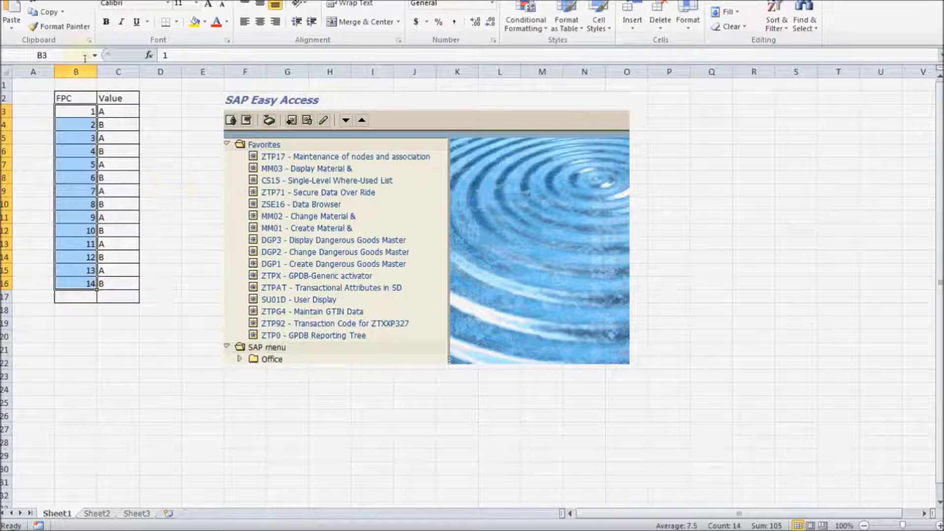
{"action": "left_click_drag", "start_coordinate": [69, 98], "coordinate": [127, 278]}
{"action": "key", "text": "ctrl+c"}
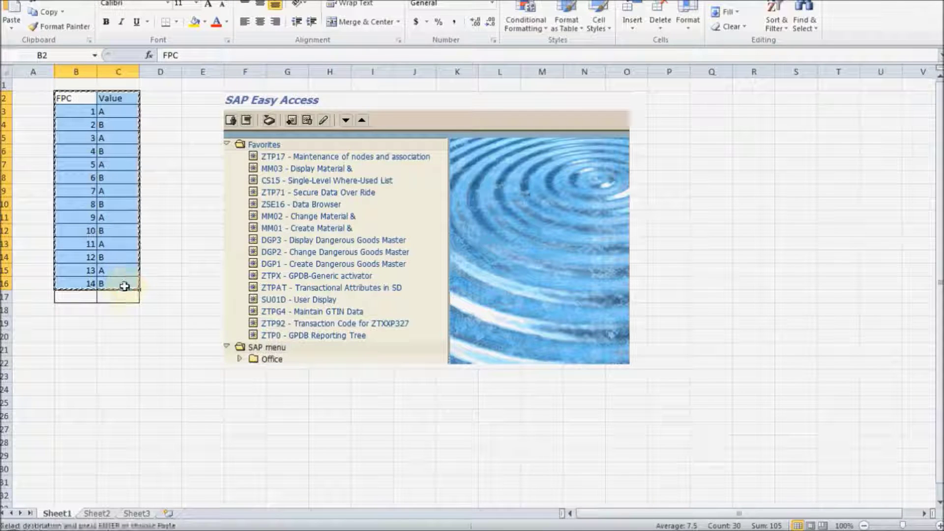
{"action": "key", "text": "alt+Tab"}
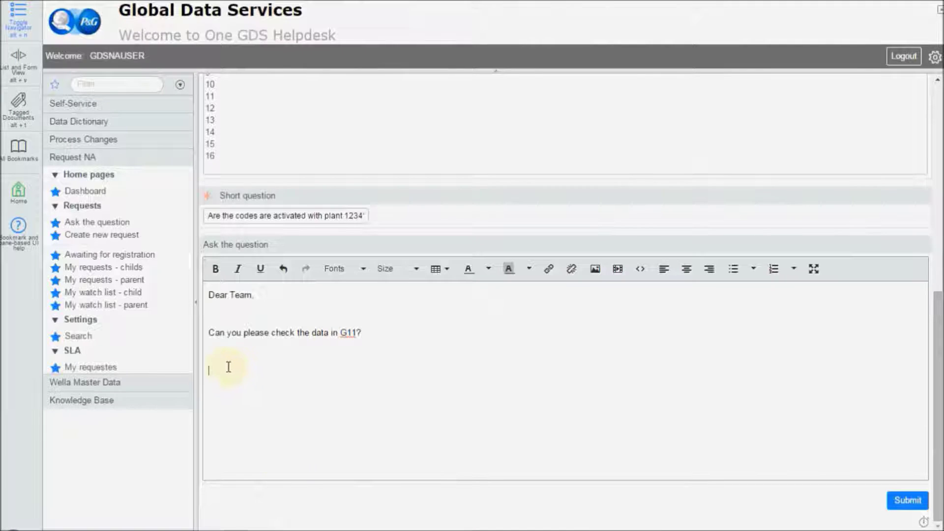
{"action": "key", "text": "ctrl+v"}
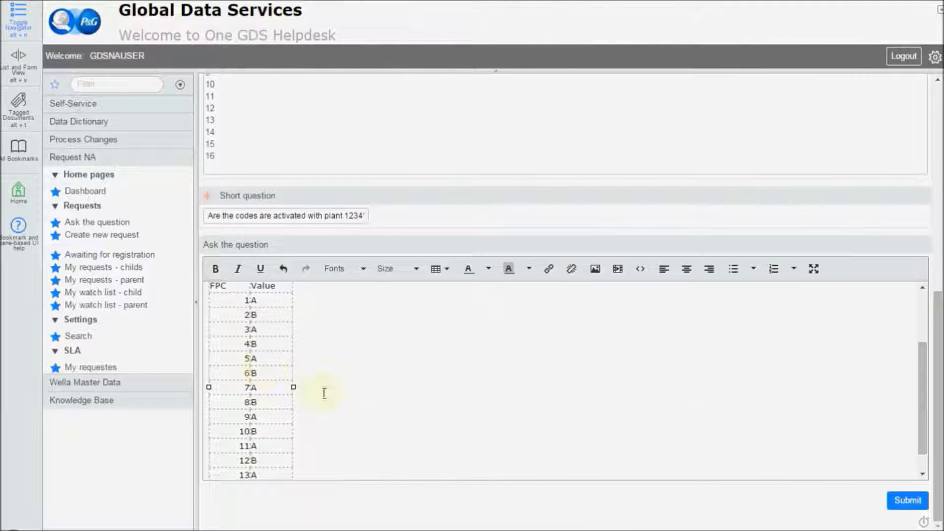
- Add blank space below the pasted FPC and Value table in the question body
{"action": "scroll", "coordinate": [322, 390], "scroll_direction": "up", "scroll_amount": 5}
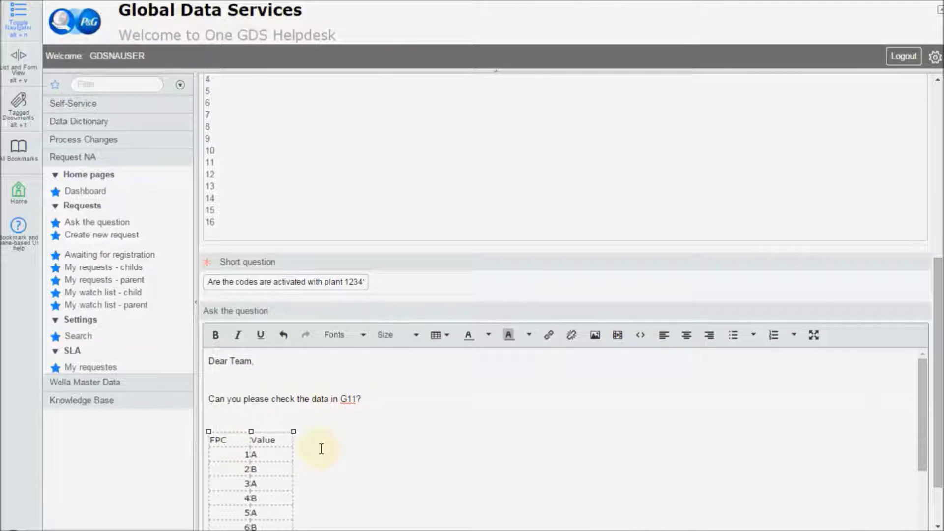
{"action": "scroll", "coordinate": [323, 447], "scroll_direction": "down", "scroll_amount": 3}
{"action": "scroll", "coordinate": [316, 432], "scroll_direction": "down", "scroll_amount": 2}
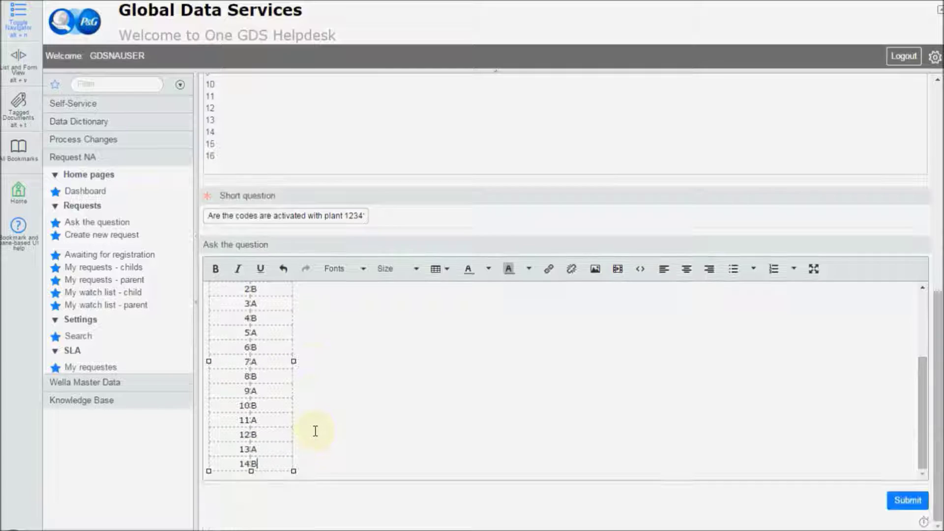
{"action": "left_click", "coordinate": [317, 469]}
{"action": "key", "text": "Return"}
{"action": "scroll", "coordinate": [312, 467], "scroll_direction": "down", "scroll_amount": 1}
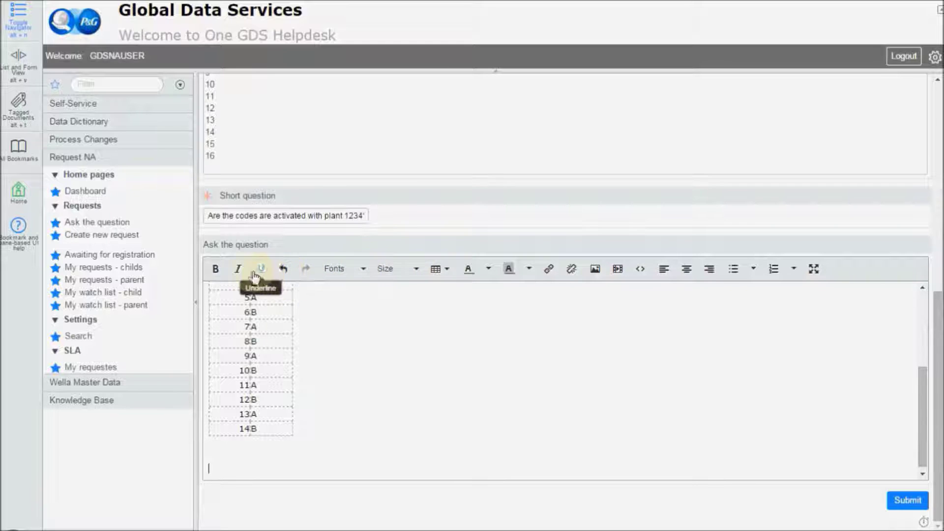
{"action": "scroll", "coordinate": [263, 342], "scroll_direction": "up", "scroll_amount": 3}
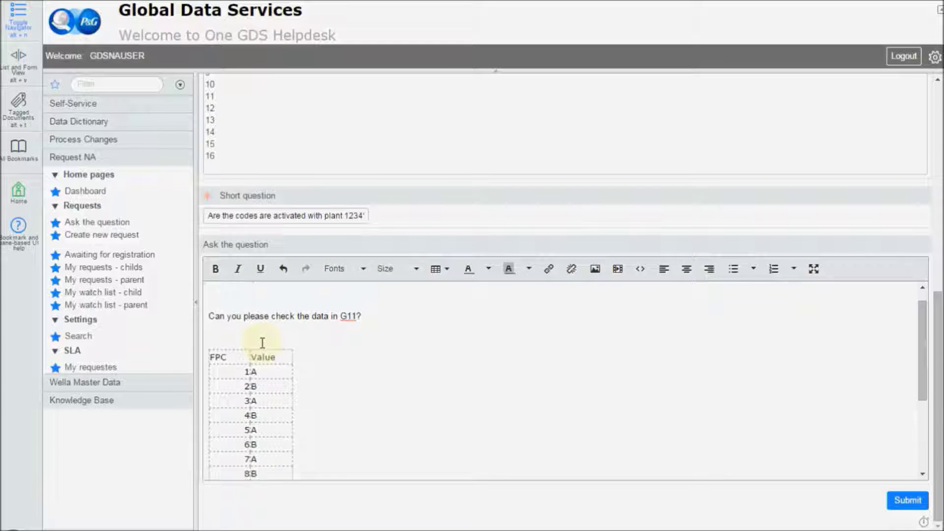
{"action": "scroll", "coordinate": [262, 343], "scroll_direction": "down", "scroll_amount": 3}
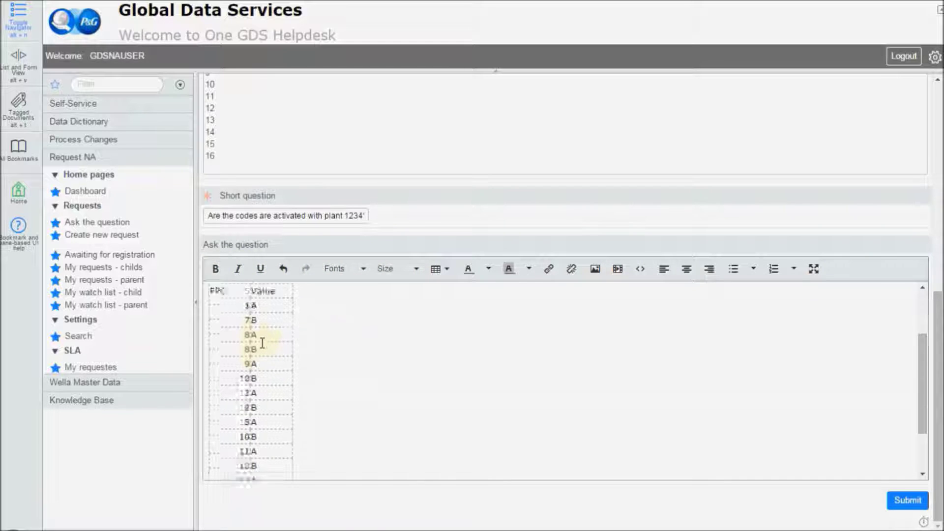
- Start inserting an image below the table in the question body, with Attachment as the image type
{"action": "left_click", "coordinate": [596, 276]}
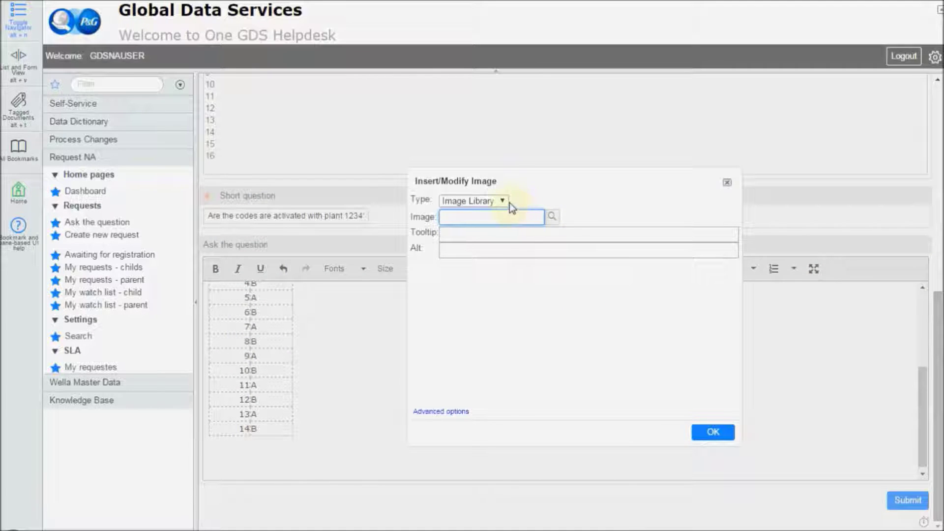
{"action": "left_click", "coordinate": [500, 202]}
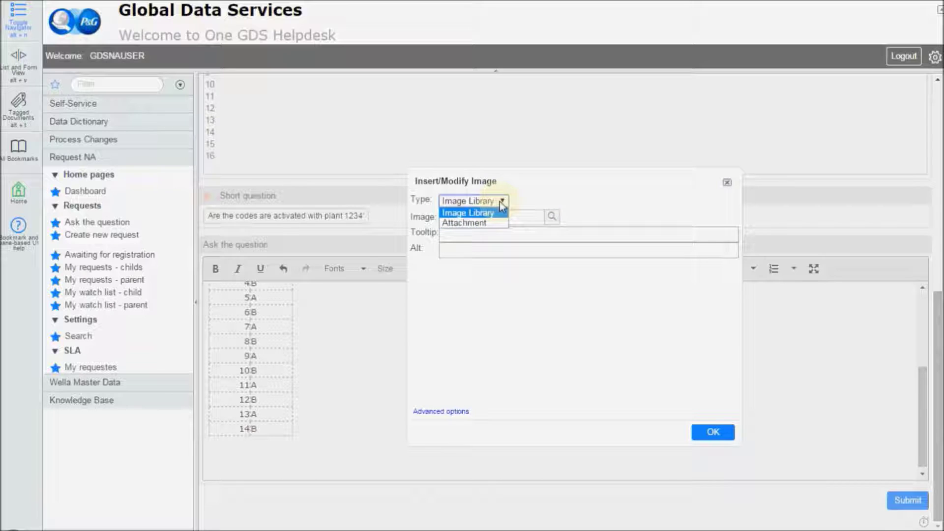
{"action": "left_click", "coordinate": [502, 202]}
{"action": "left_click", "coordinate": [502, 203]}
{"action": "left_click", "coordinate": [499, 223]}
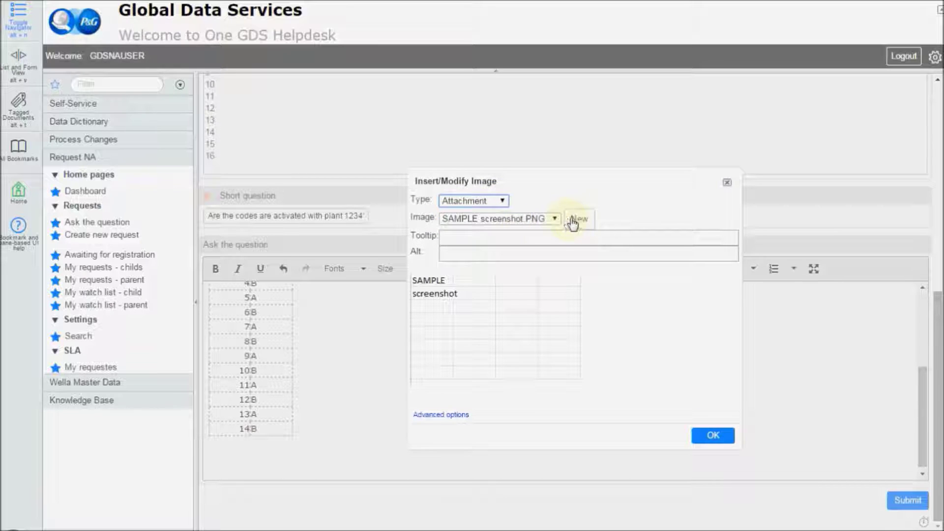
- Choose SN test.JPG from the SN test folder on the Desktop as a new attachment image
{"action": "left_click", "coordinate": [576, 220]}
{"action": "left_click", "coordinate": [468, 262]}
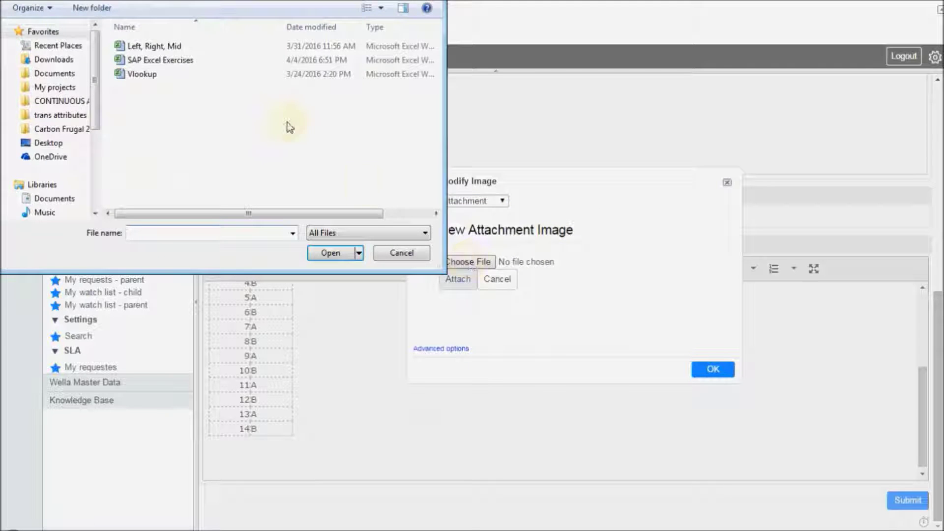
{"action": "left_click", "coordinate": [48, 143]}
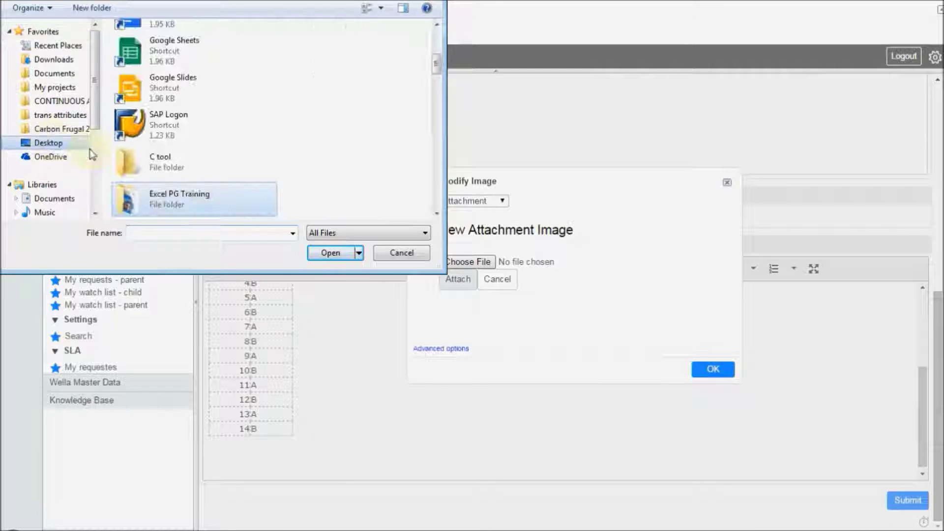
{"action": "scroll", "coordinate": [347, 122], "scroll_direction": "down", "scroll_amount": 3}
{"action": "left_click_drag", "start_coordinate": [436, 68], "coordinate": [437, 88]}
{"action": "double_click", "coordinate": [173, 175]}
{"action": "left_click", "coordinate": [149, 78]}
{"action": "left_click", "coordinate": [332, 253]}
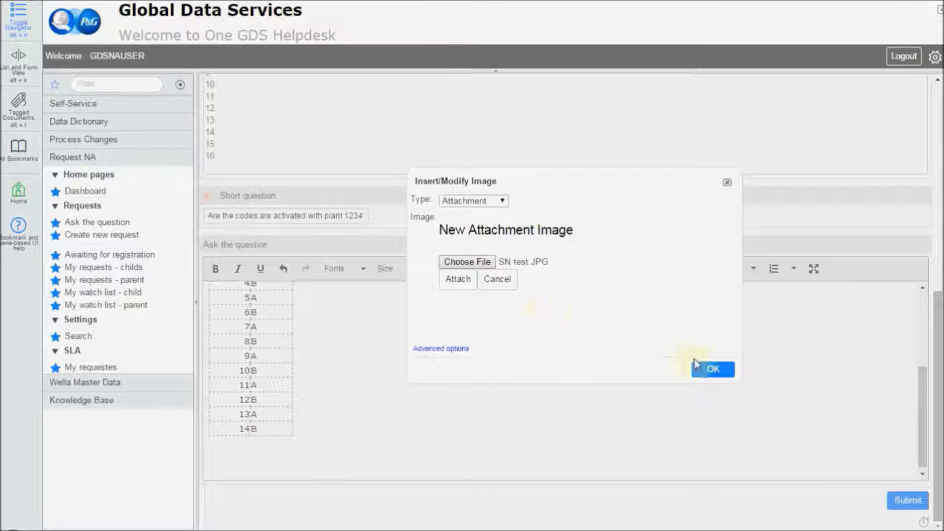
- Insert the image into the question body and add a blank line below it
{"action": "left_click", "coordinate": [712, 370]}
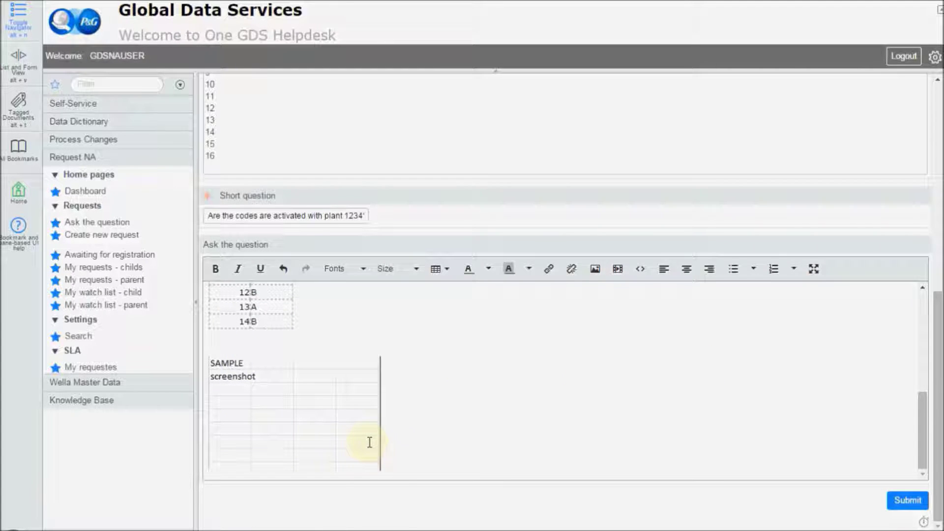
{"action": "scroll", "coordinate": [370, 442], "scroll_direction": "down", "scroll_amount": 2}
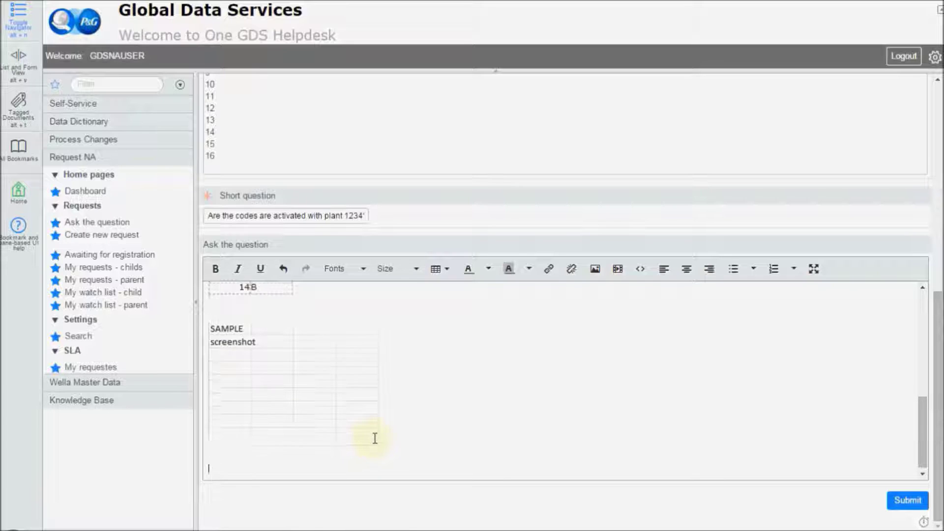
{"action": "key", "text": "Return"}
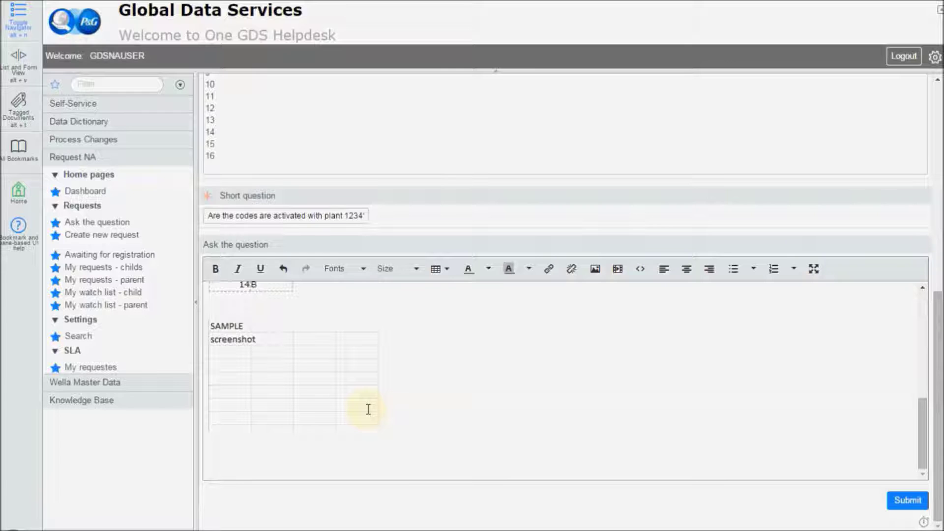
- Attach SN attachment file.xlsx from the Desktop to the request
{"action": "scroll", "coordinate": [368, 410], "scroll_direction": "up", "scroll_amount": 5}
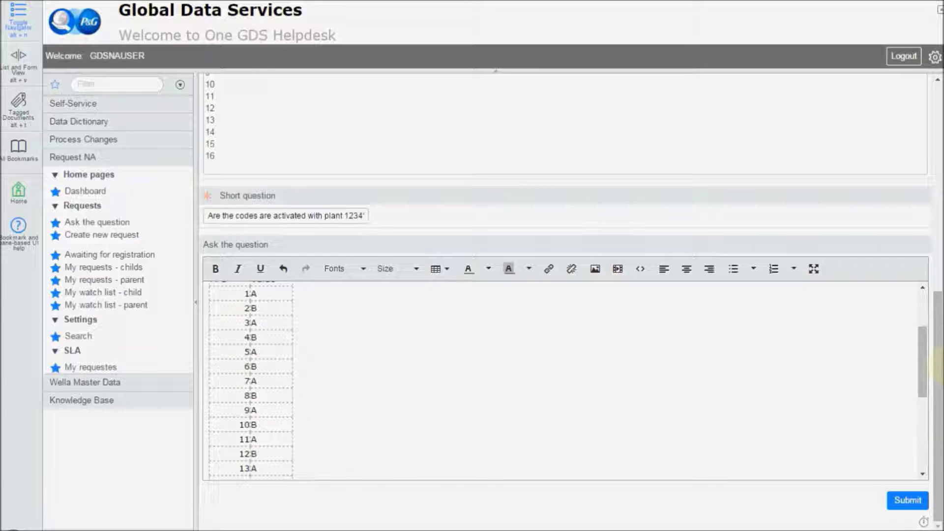
{"action": "left_click_drag", "start_coordinate": [937, 361], "coordinate": [933, 185]}
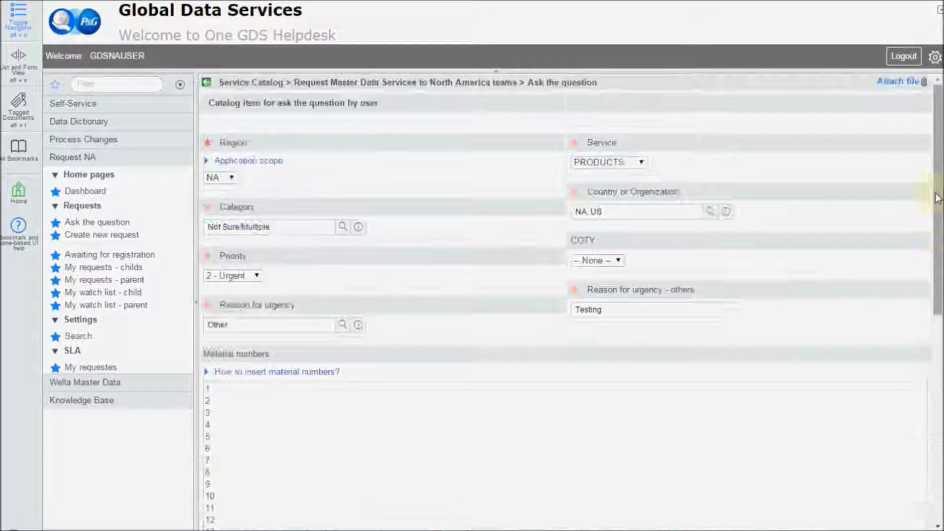
{"action": "left_click", "coordinate": [910, 83]}
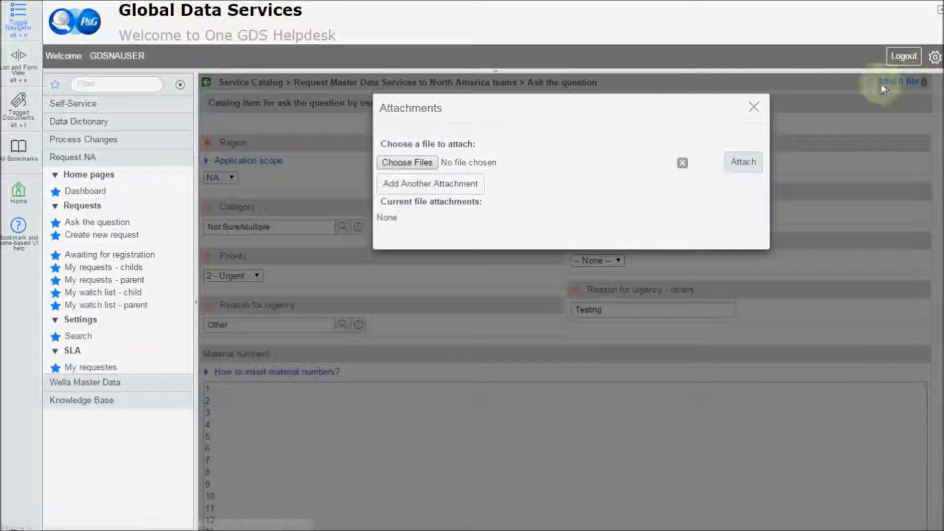
{"action": "left_click", "coordinate": [420, 163]}
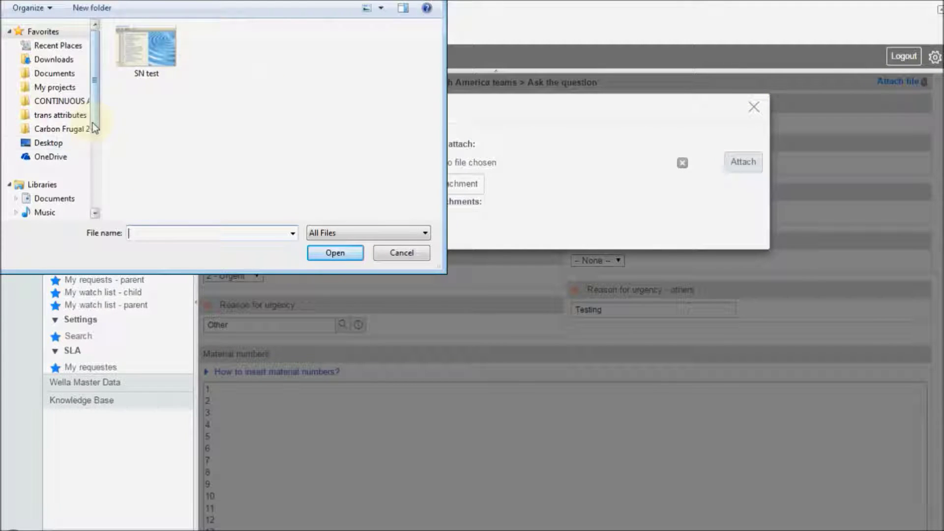
{"action": "left_click", "coordinate": [74, 144]}
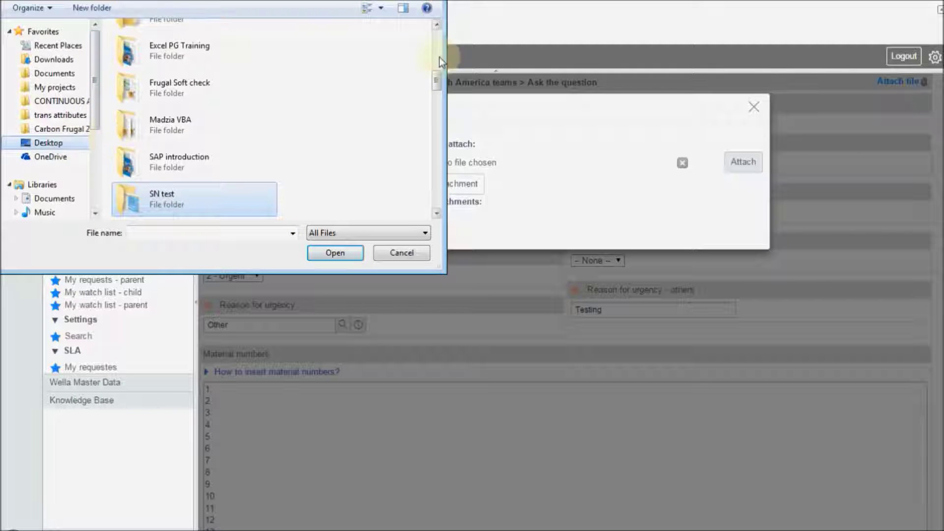
{"action": "left_click_drag", "start_coordinate": [438, 85], "coordinate": [440, 194]}
{"action": "left_click", "coordinate": [196, 182]}
{"action": "left_click", "coordinate": [335, 253]}
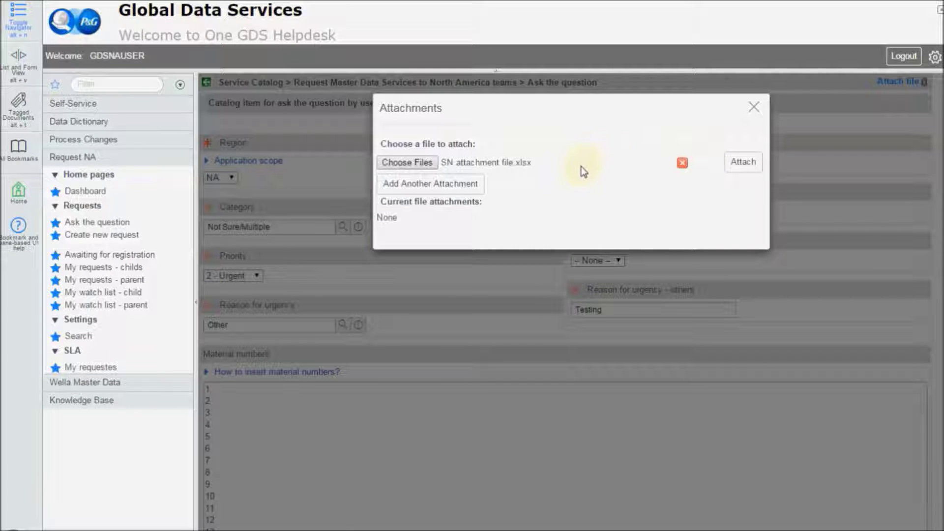
{"action": "left_click", "coordinate": [744, 162]}
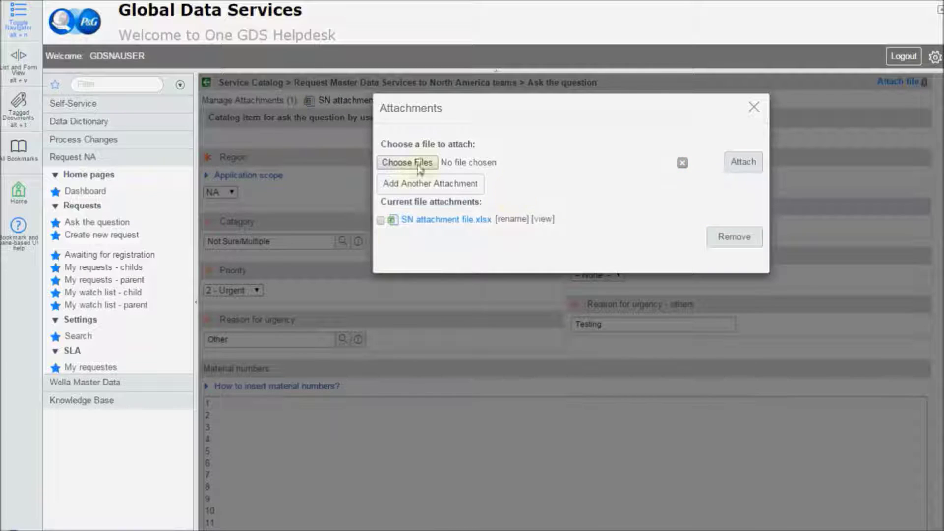
{"action": "left_click", "coordinate": [754, 108]}
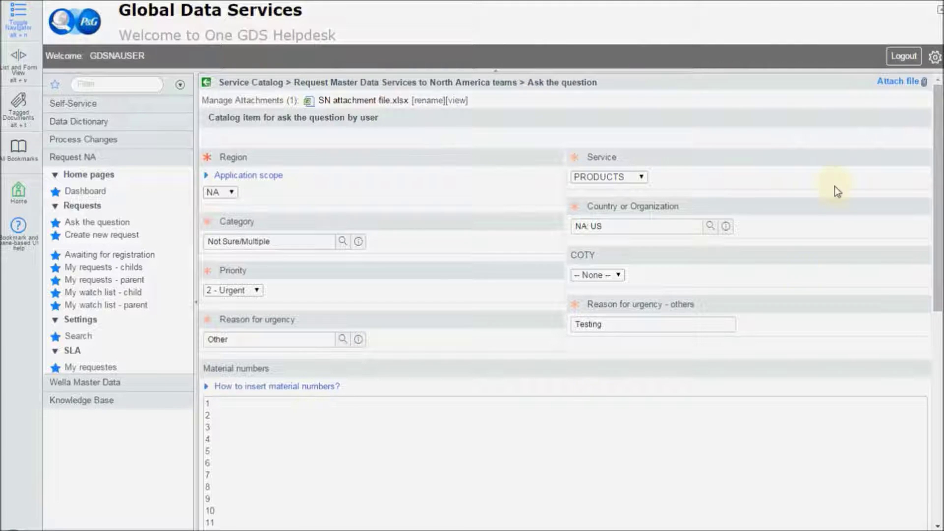
- Submit the request and highlight its request number in the confirmation message
{"action": "scroll", "coordinate": [745, 300], "scroll_direction": "down", "scroll_amount": 8}
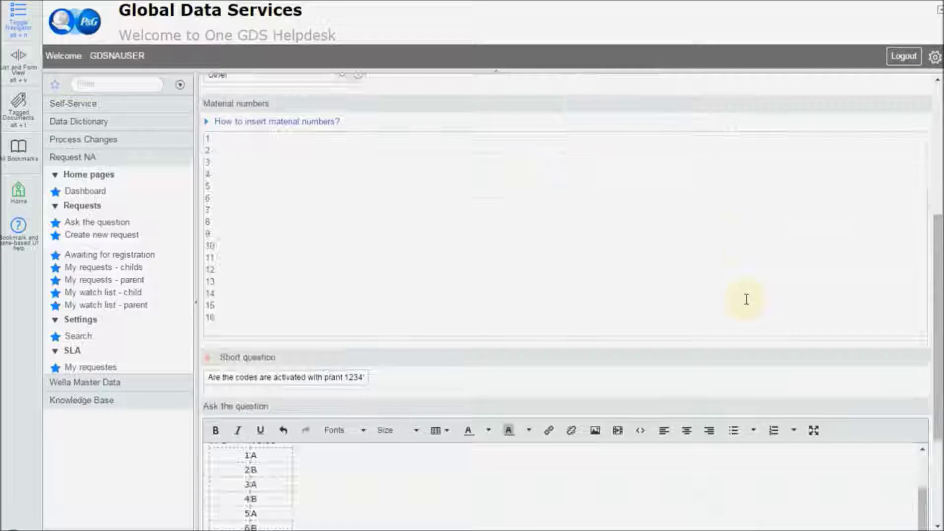
{"action": "scroll", "coordinate": [746, 300], "scroll_direction": "down", "scroll_amount": 2}
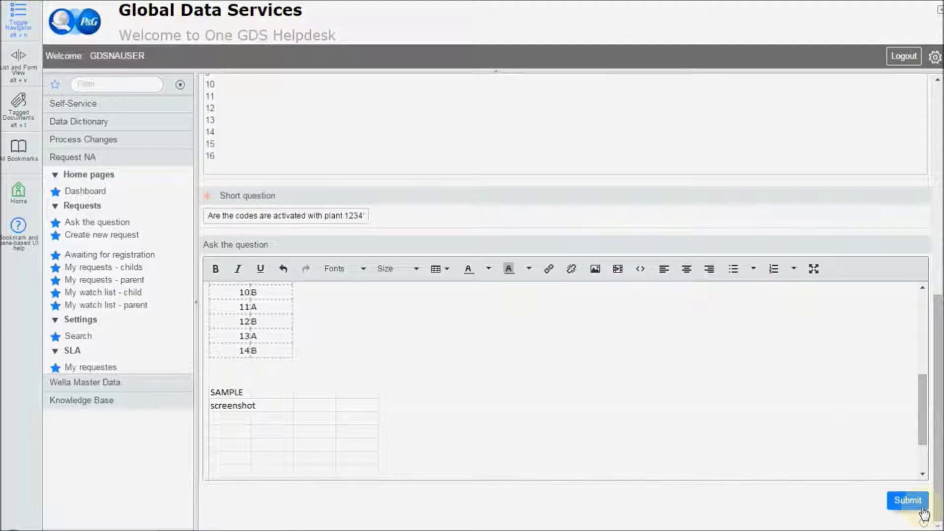
{"action": "left_click", "coordinate": [922, 511]}
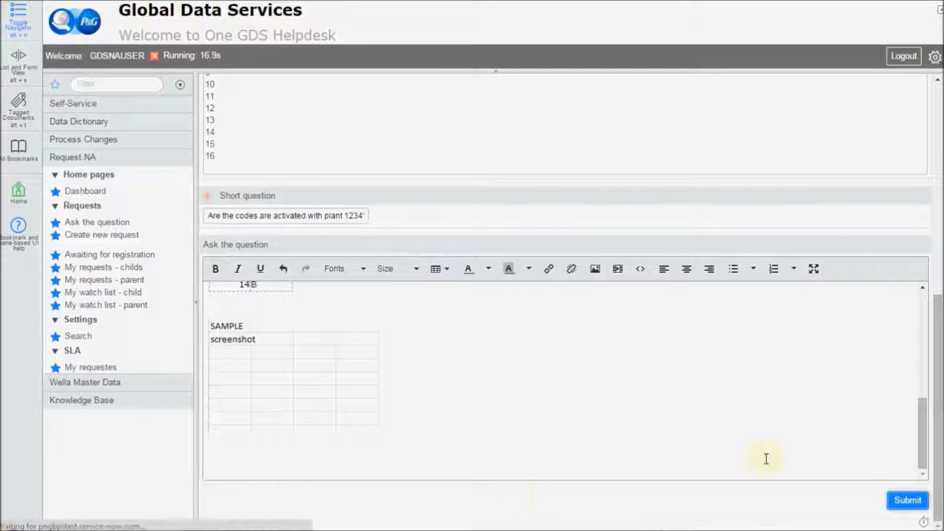
{"action": "scroll", "coordinate": [766, 459], "scroll_direction": "up", "scroll_amount": 10}
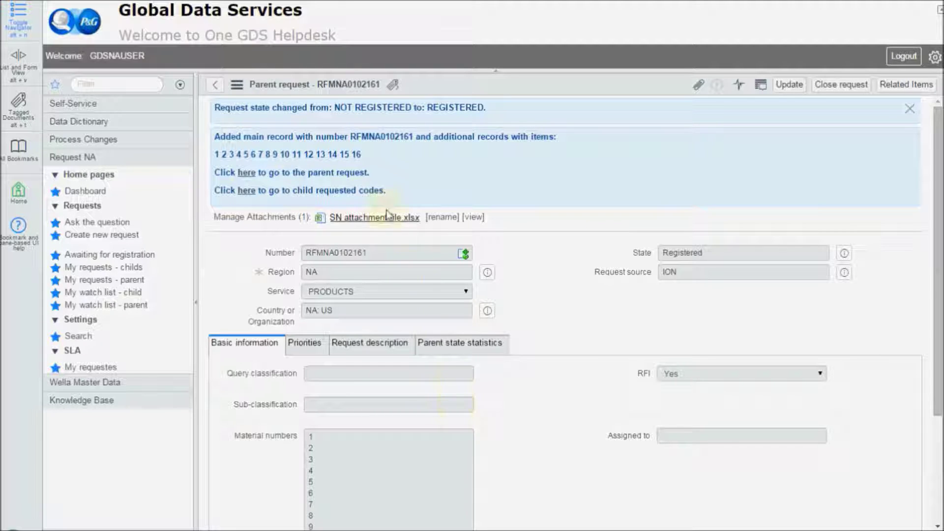
{"action": "left_click_drag", "start_coordinate": [351, 136], "coordinate": [414, 138]}
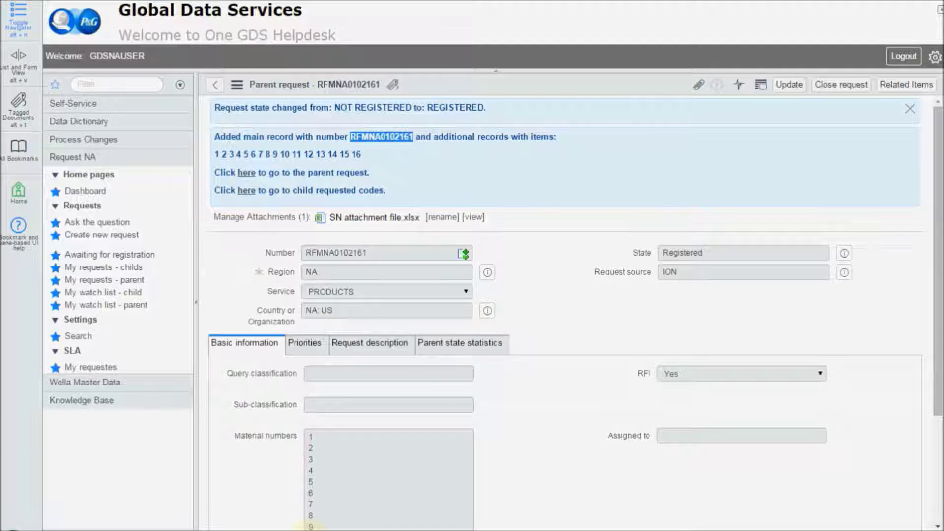
- Set the Service to PRODUCTS in the Create new request form for the North America teams
{"action": "mouse_move", "coordinate": [319, 530]}
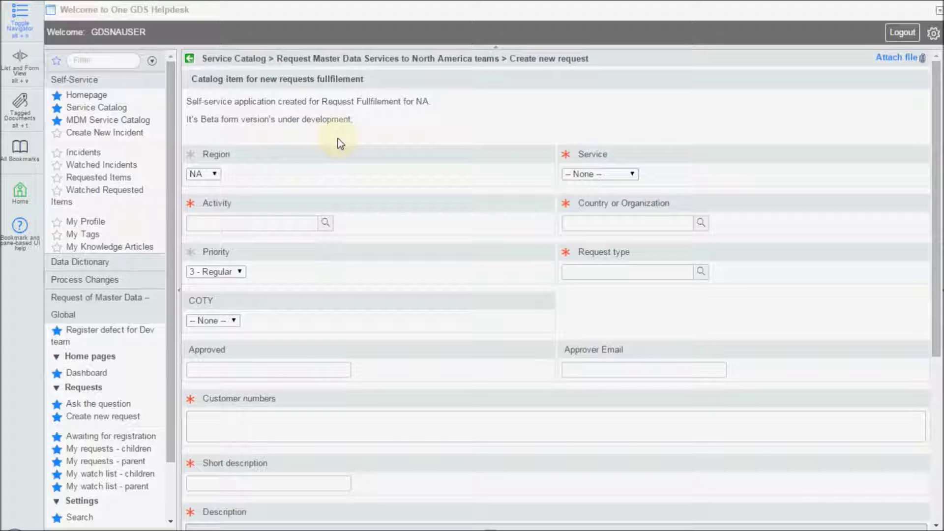
{"action": "scroll", "coordinate": [338, 143], "scroll_direction": "down", "scroll_amount": 5}
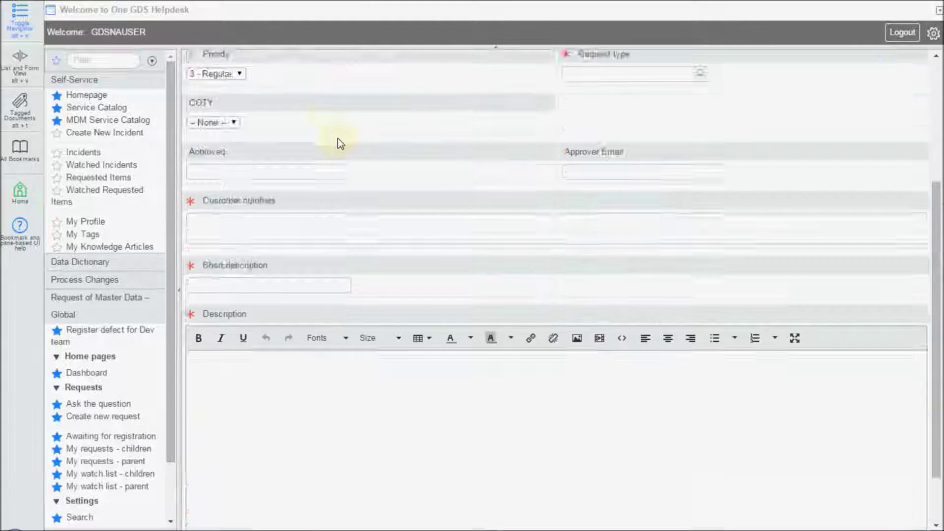
{"action": "scroll", "coordinate": [338, 142], "scroll_direction": "up", "scroll_amount": 4}
{"action": "scroll", "coordinate": [337, 143], "scroll_direction": "up", "scroll_amount": 2}
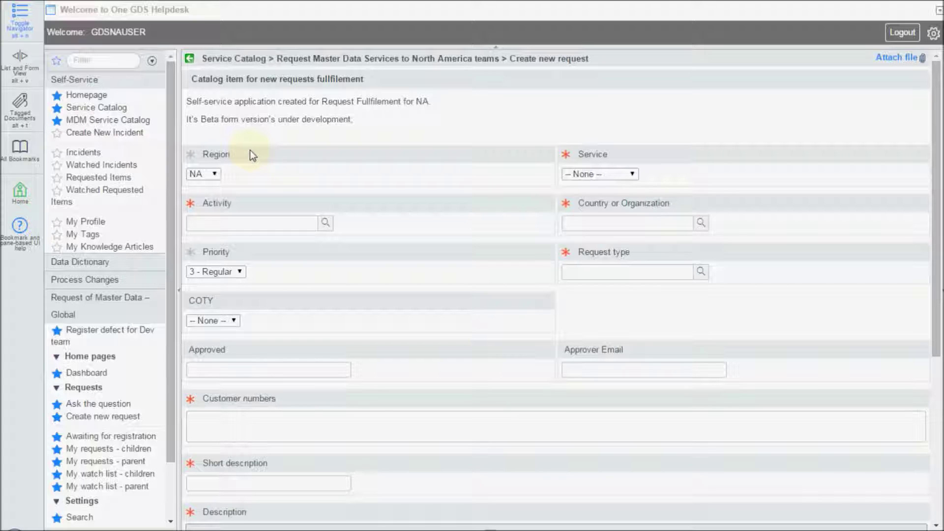
{"action": "mouse_move", "coordinate": [566, 158]}
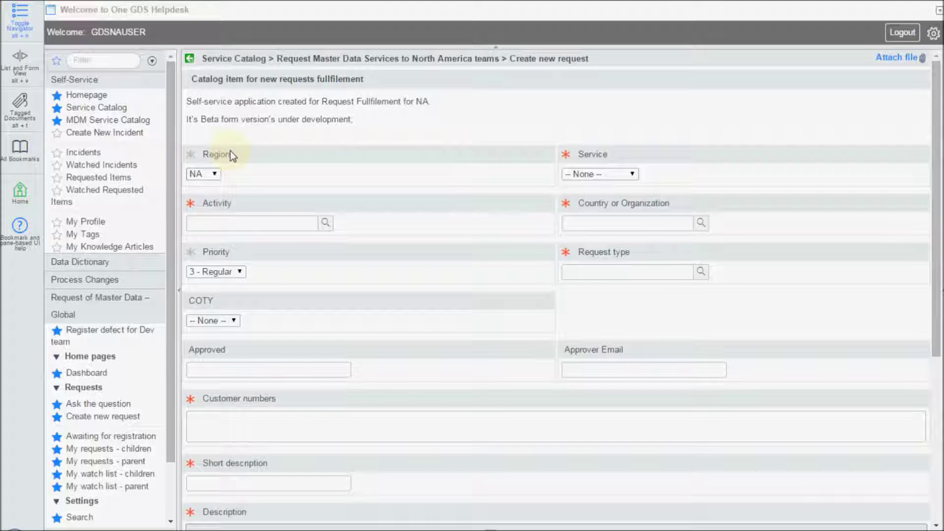
{"action": "left_click", "coordinate": [241, 178]}
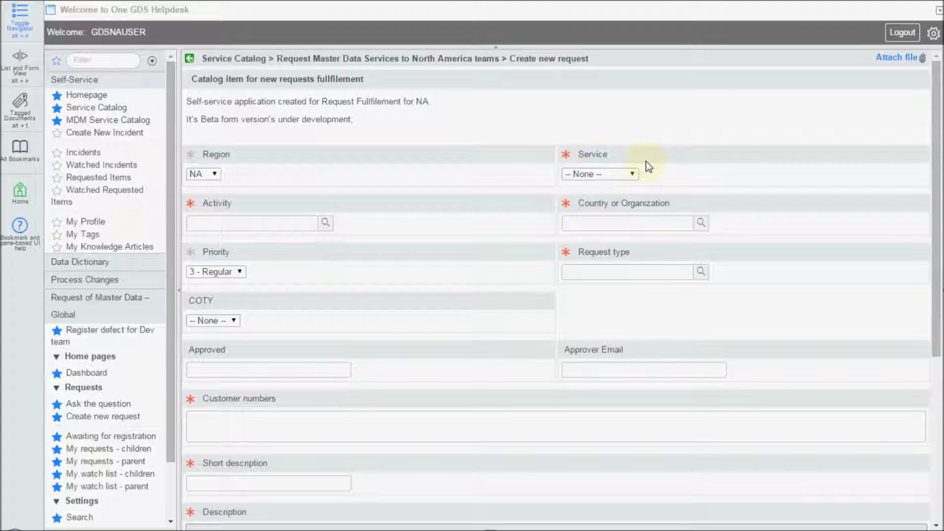
{"action": "left_click", "coordinate": [633, 175]}
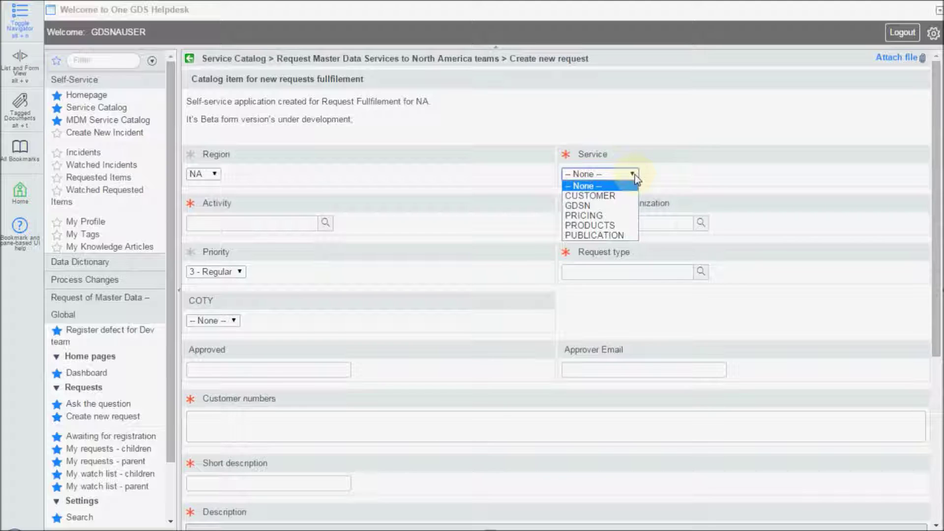
{"action": "left_click", "coordinate": [623, 225]}
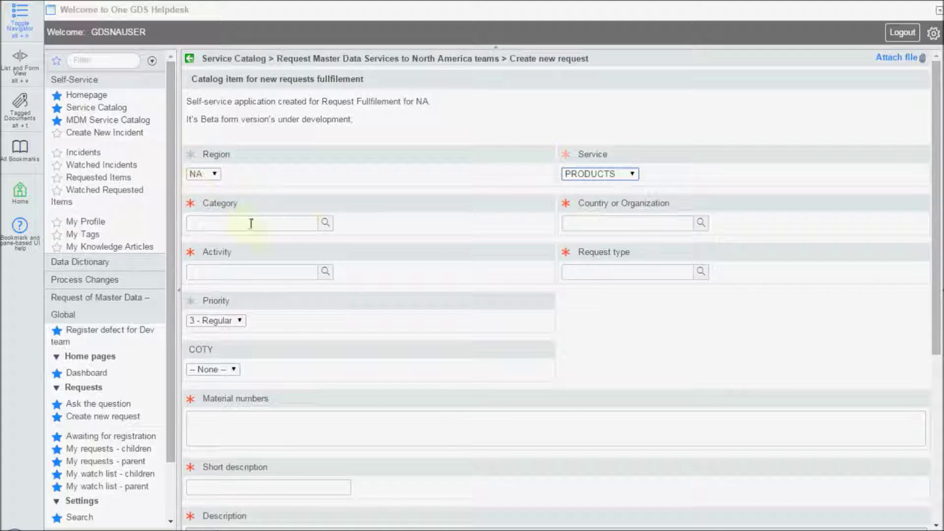
- Set the Category to Not Sure/Multiple and the Country or Organization to NA: US
{"action": "left_click", "coordinate": [326, 223]}
{"action": "left_click_drag", "start_coordinate": [330, 226], "coordinate": [410, 50]}
{"action": "left_click", "coordinate": [569, 44]}
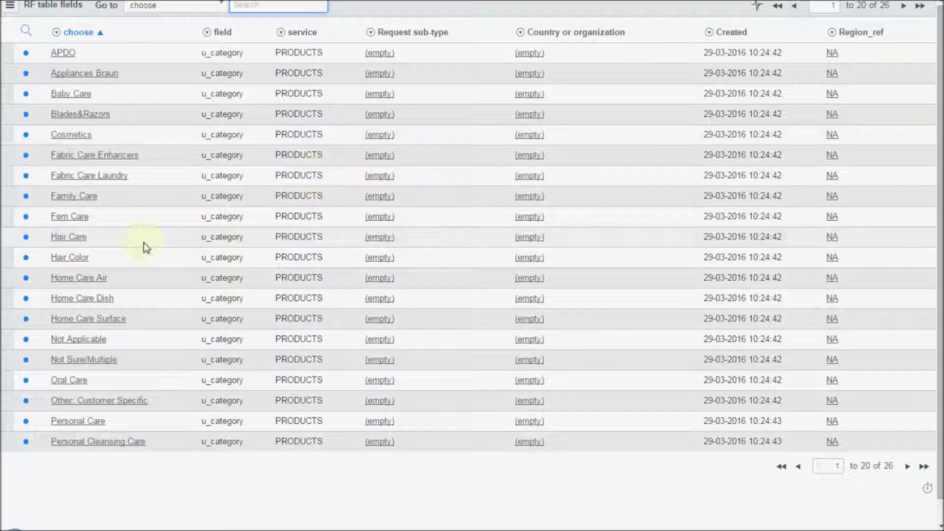
{"action": "left_click", "coordinate": [90, 363]}
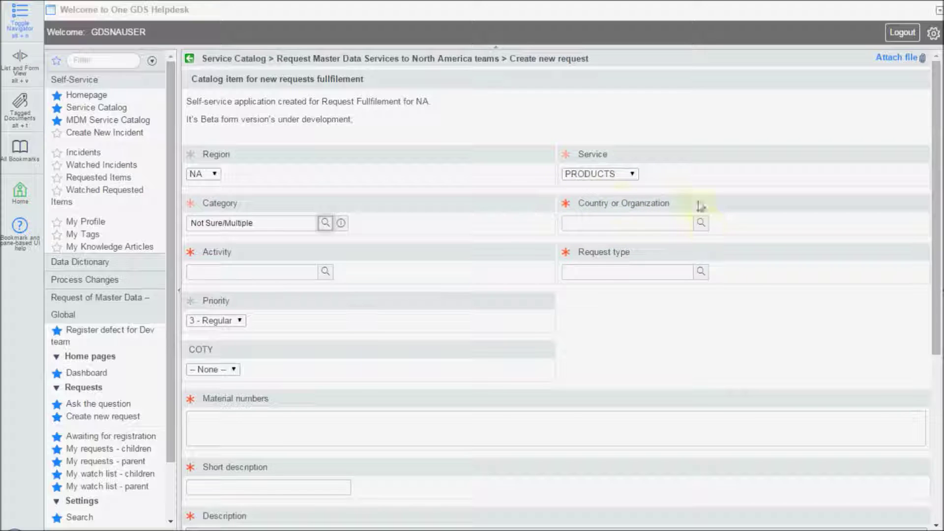
{"action": "left_click", "coordinate": [707, 227]}
{"action": "left_click_drag", "start_coordinate": [617, 221], "coordinate": [420, 99]}
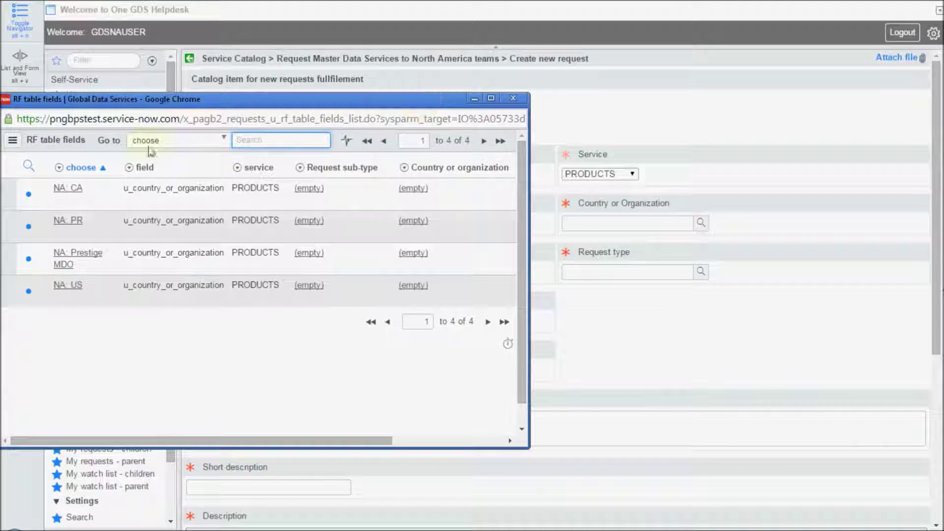
{"action": "left_click", "coordinate": [73, 288]}
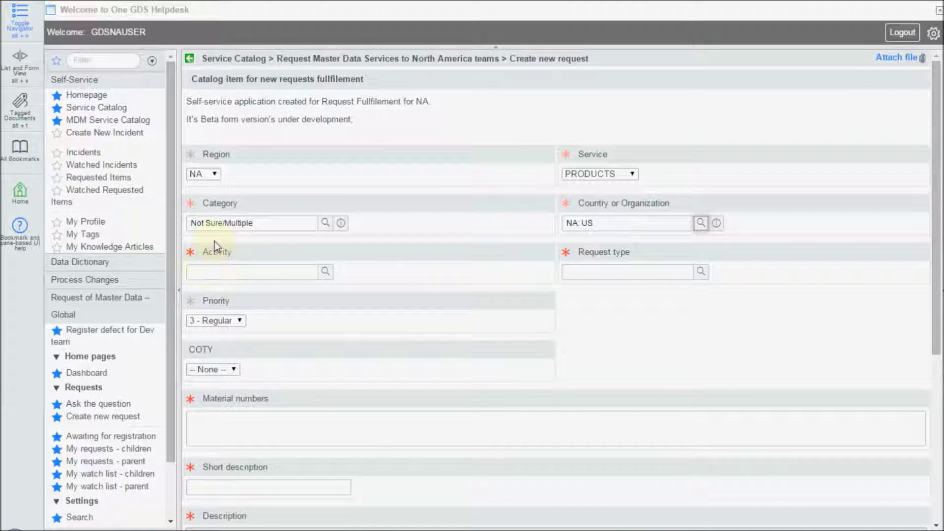
- Set the Activity to Change and the Request type to U.S. Change: ATTRIBUTE/S CHANGE
{"action": "left_click", "coordinate": [325, 272]}
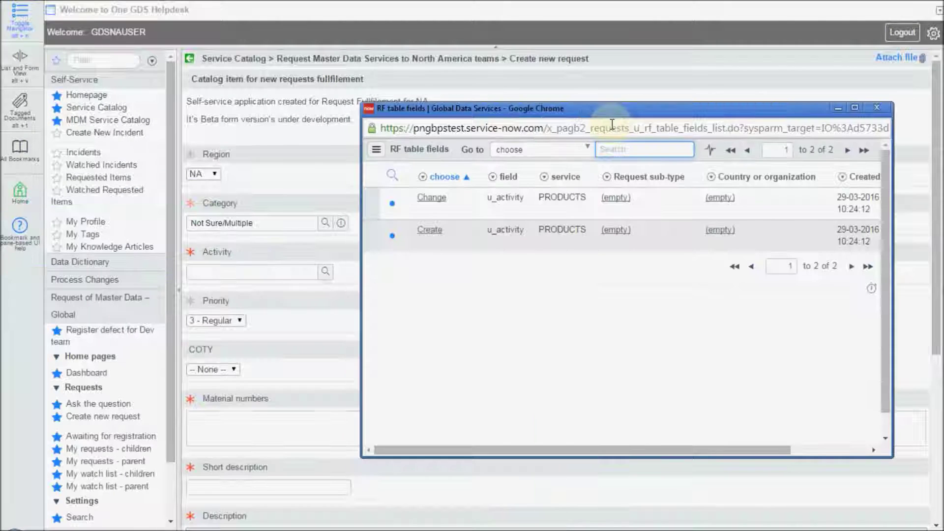
{"action": "left_click", "coordinate": [432, 198]}
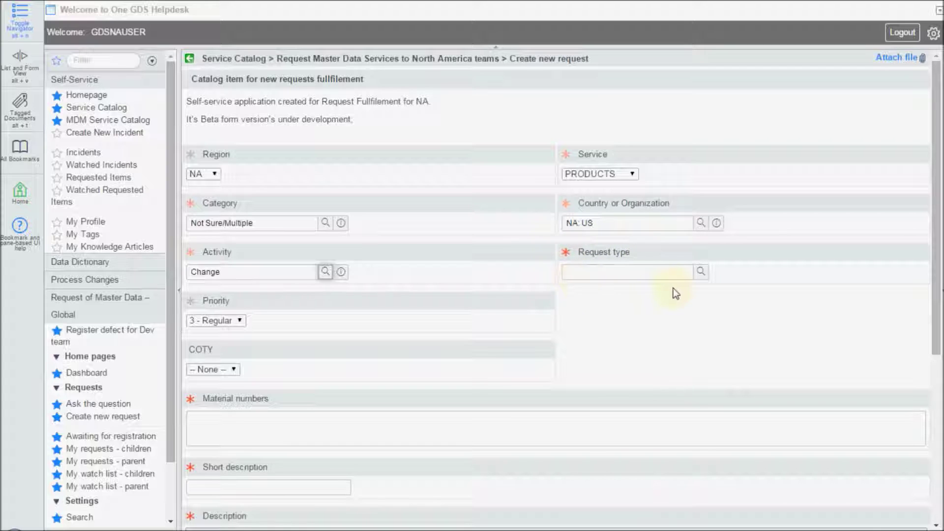
{"action": "left_click", "coordinate": [700, 272]}
{"action": "scroll", "coordinate": [140, 261], "scroll_direction": "down", "scroll_amount": 2}
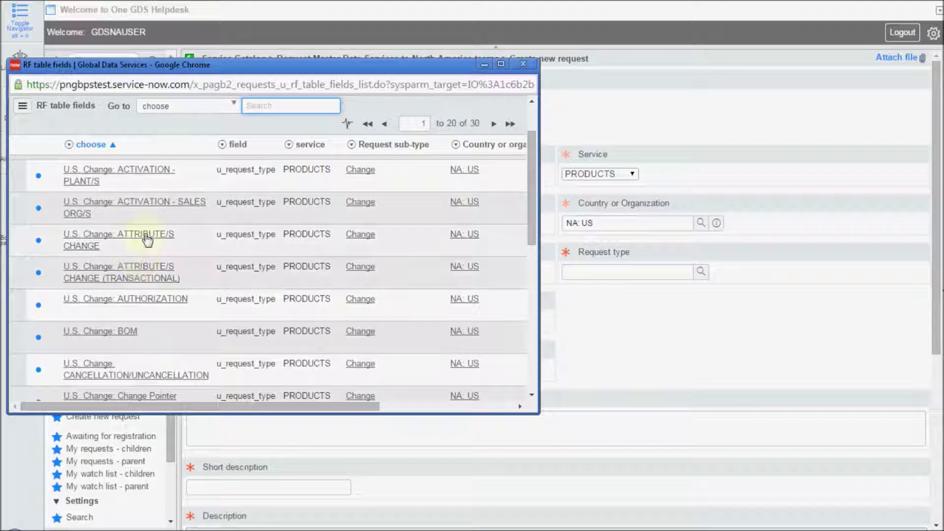
{"action": "left_click", "coordinate": [137, 237]}
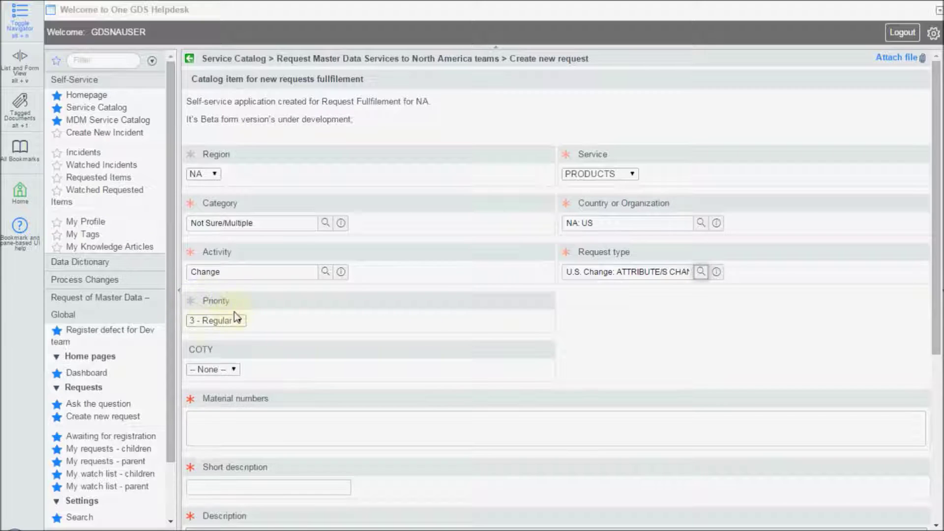
- Set the Priority to 1 - Critical, with Other as the reason for urgency and Testing as its explanation
{"action": "left_click", "coordinate": [243, 324]}
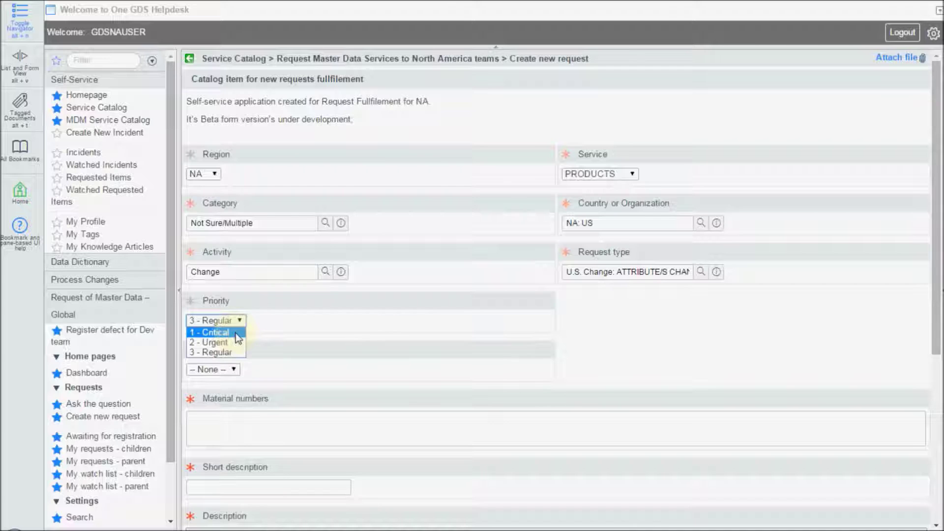
{"action": "left_click", "coordinate": [235, 333]}
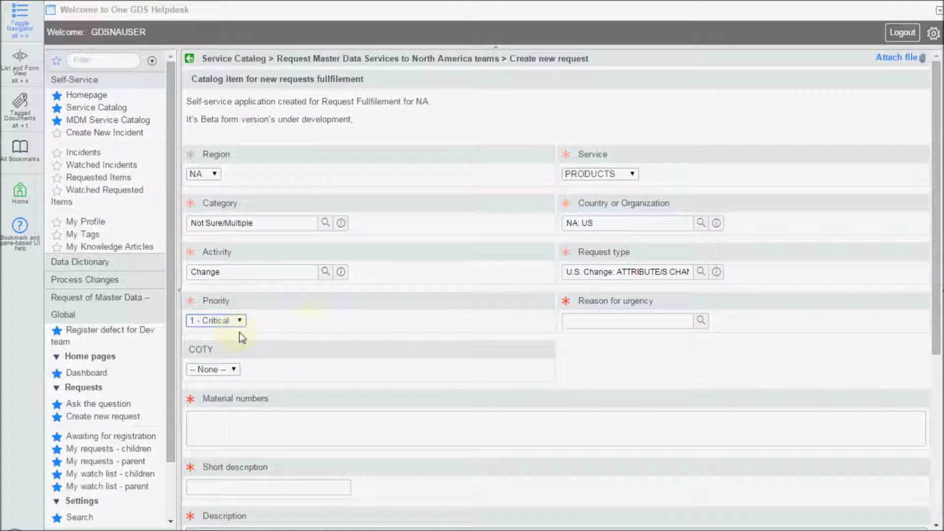
{"action": "left_click", "coordinate": [701, 320]}
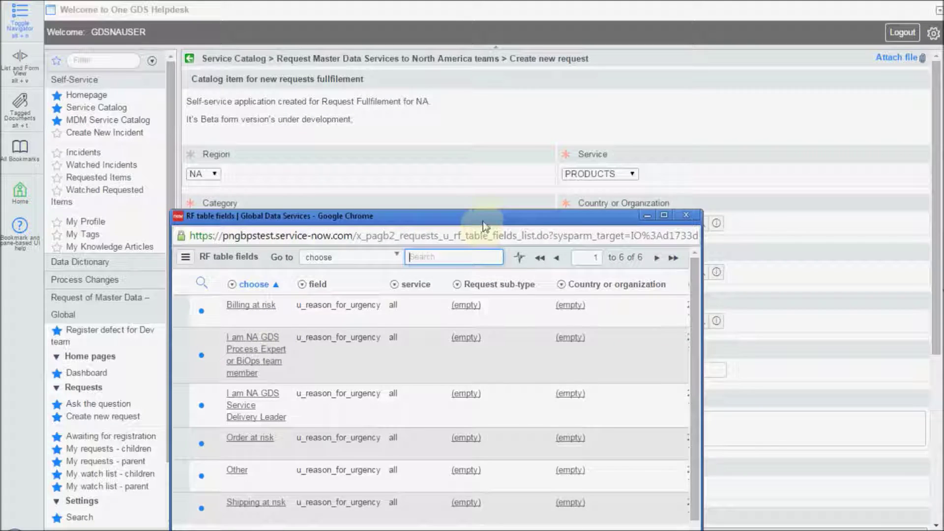
{"action": "left_click_drag", "start_coordinate": [482, 232], "coordinate": [330, 114]}
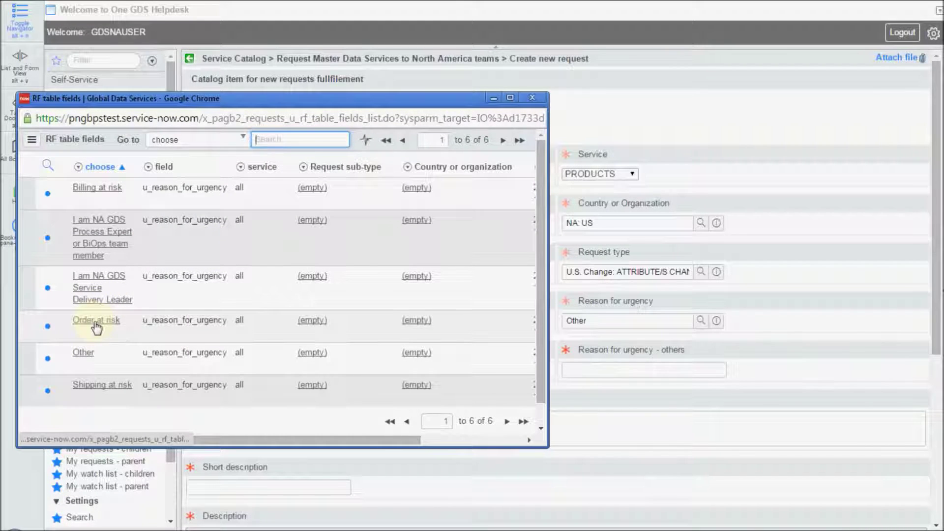
{"action": "left_click", "coordinate": [532, 97]}
{"action": "left_click", "coordinate": [580, 370]}
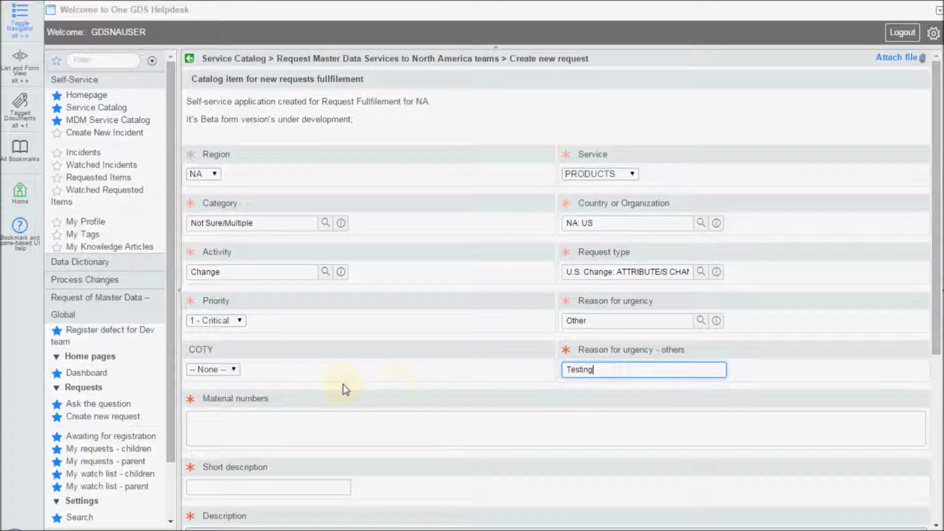
{"action": "left_click", "coordinate": [468, 528]}
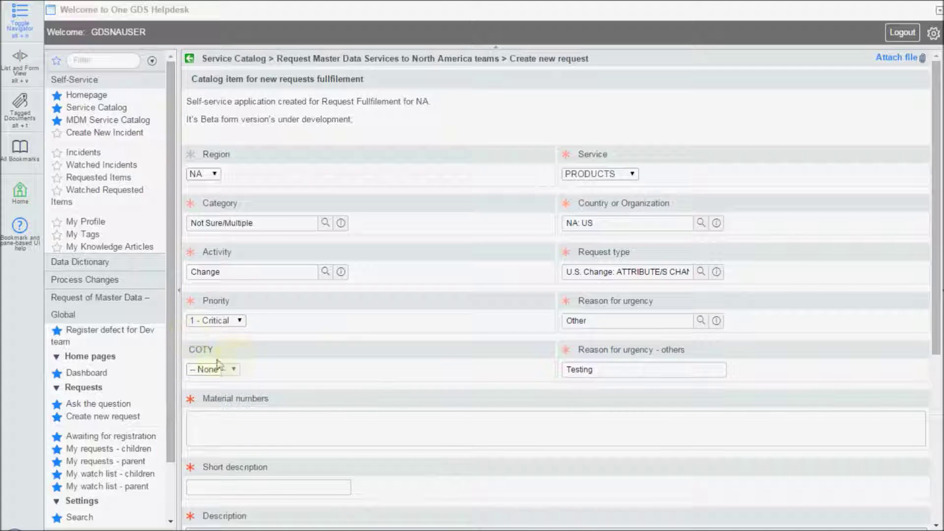
- Set COTY to No and copy the FPC numbers in A2:A13 of the Example attachment Excel workbook into Material numbers
{"action": "left_click", "coordinate": [236, 370]}
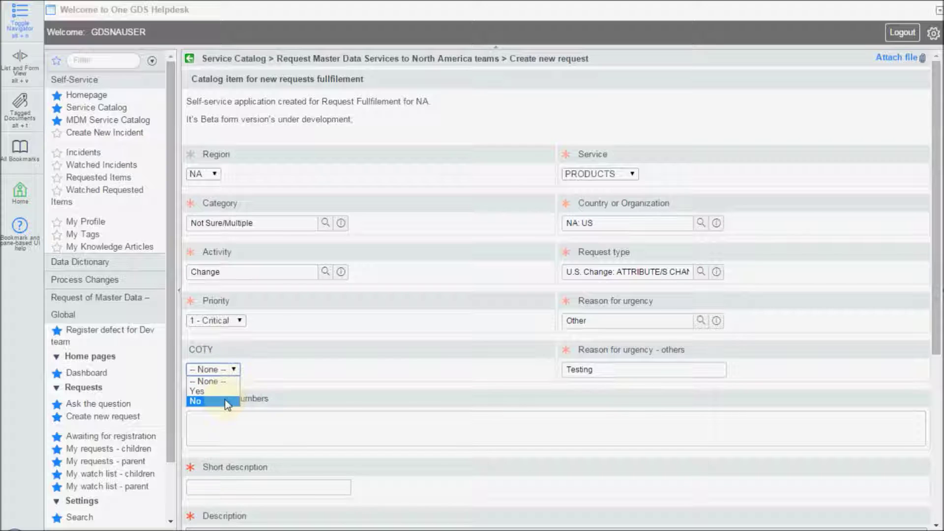
{"action": "left_click", "coordinate": [220, 400]}
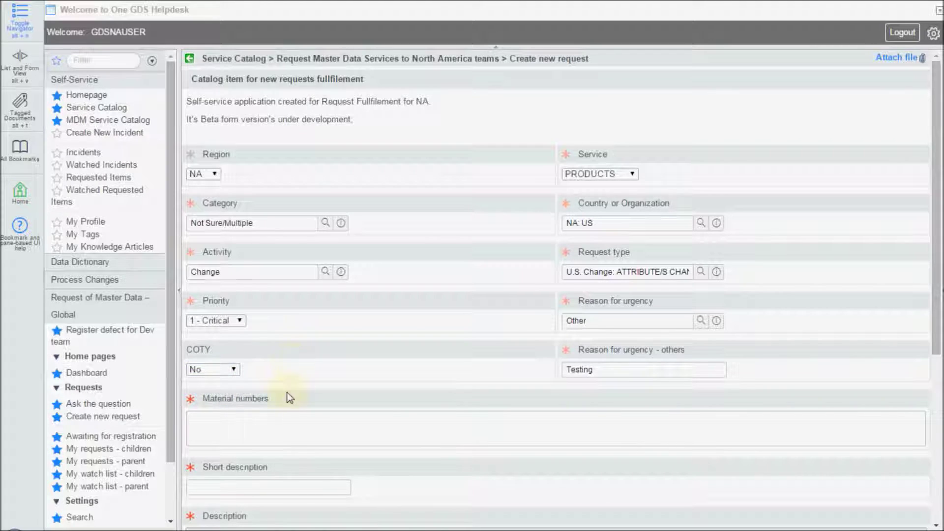
{"action": "left_click", "coordinate": [237, 421]}
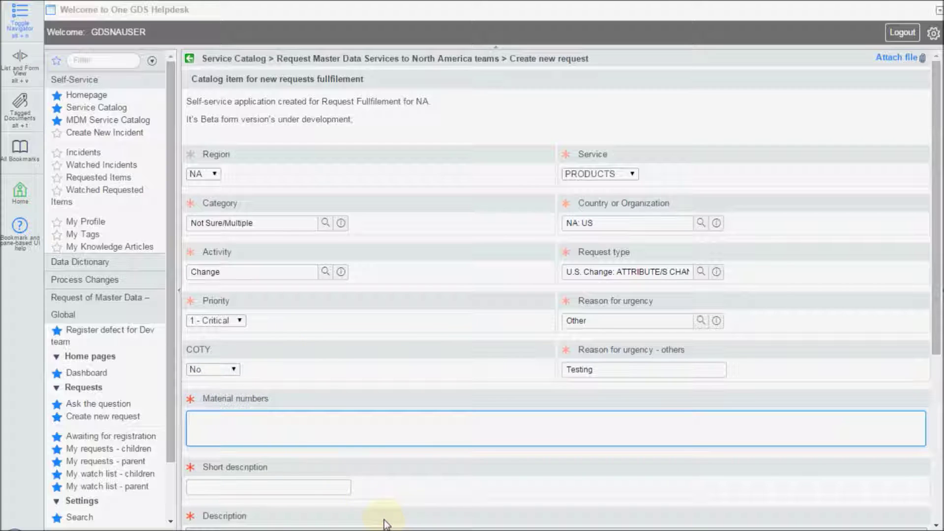
{"action": "mouse_move", "coordinate": [383, 529]}
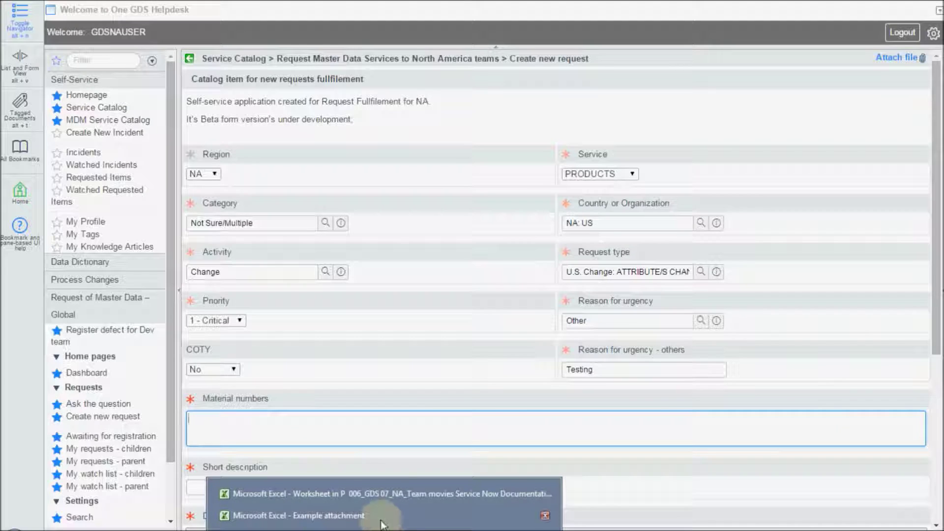
{"action": "left_click", "coordinate": [367, 516]}
{"action": "left_click", "coordinate": [43, 112]}
{"action": "left_click_drag", "start_coordinate": [44, 112], "coordinate": [27, 257]}
{"action": "key", "text": "ctrl+c"}
{"action": "key", "text": "alt+Tab"}
{"action": "left_click", "coordinate": [226, 421]}
{"action": "key", "text": "ctrl+v"}
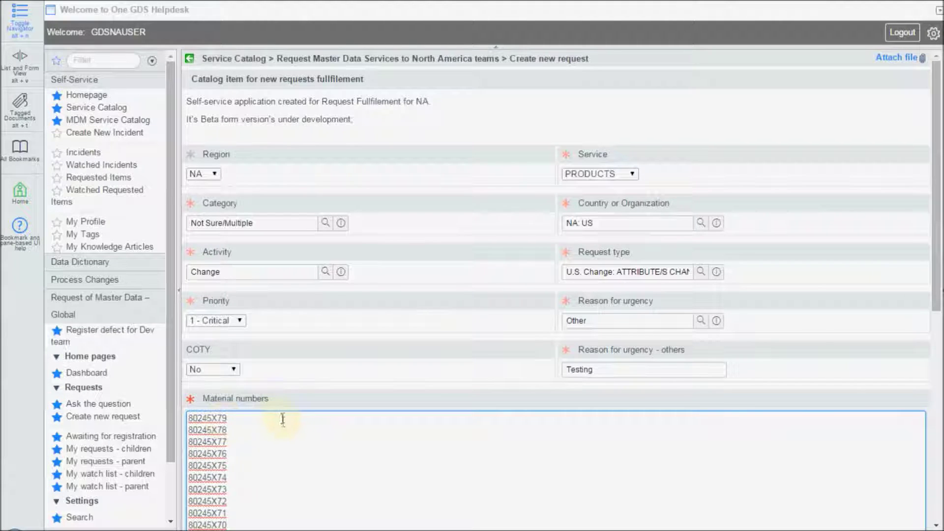
- Add 802X1234 at the end of the material numbers and enter the short description "Please change attributes"
{"action": "scroll", "coordinate": [286, 420], "scroll_direction": "down", "scroll_amount": 1}
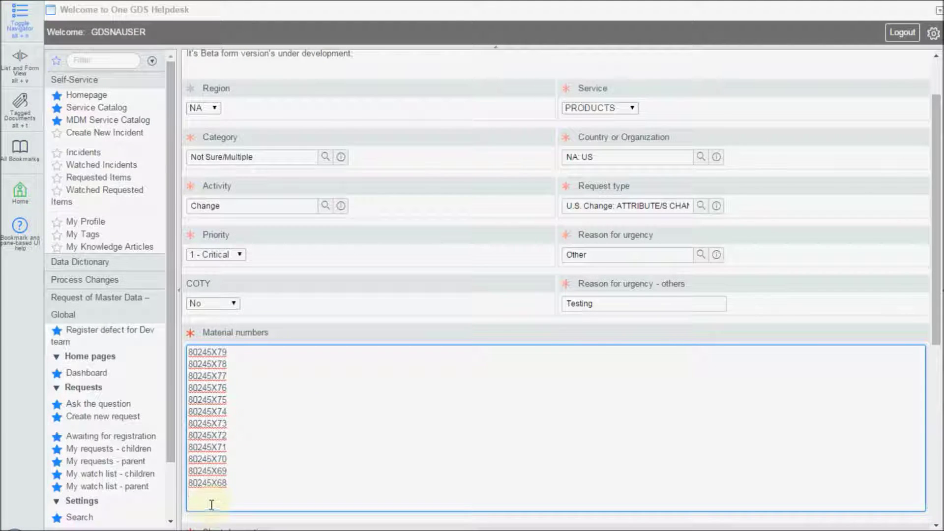
{"action": "type", "text": "802X1234"}
{"action": "scroll", "coordinate": [360, 413], "scroll_direction": "down", "scroll_amount": 4}
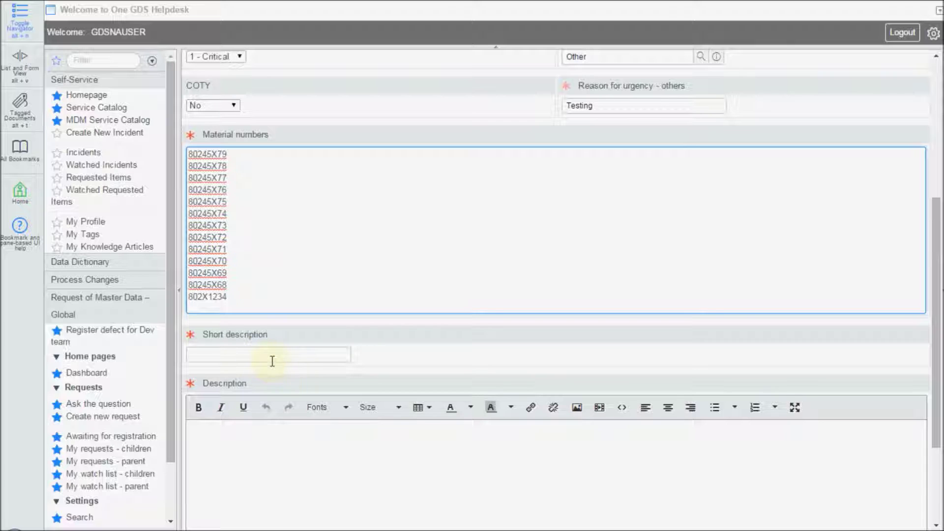
{"action": "left_click", "coordinate": [206, 351]}
{"action": "type", "text": "Att"}
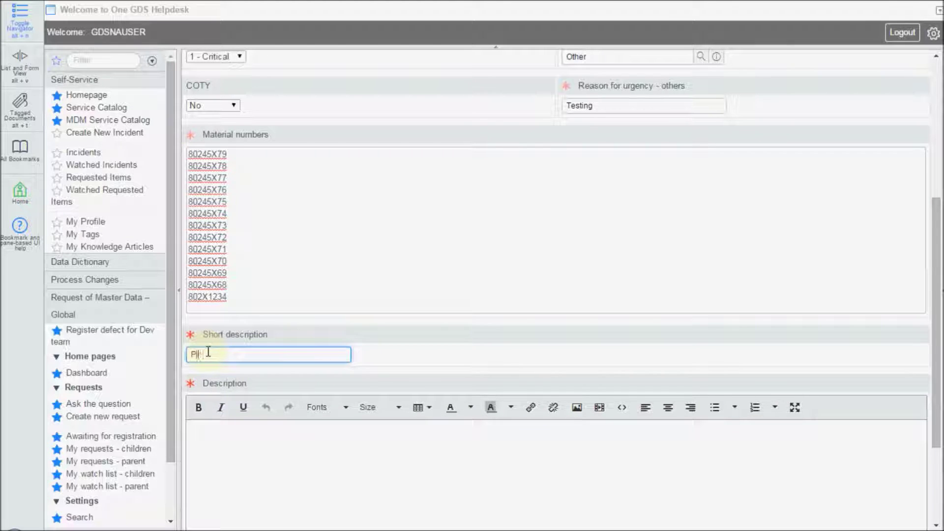
{"action": "type", "text": "se change attributes"}
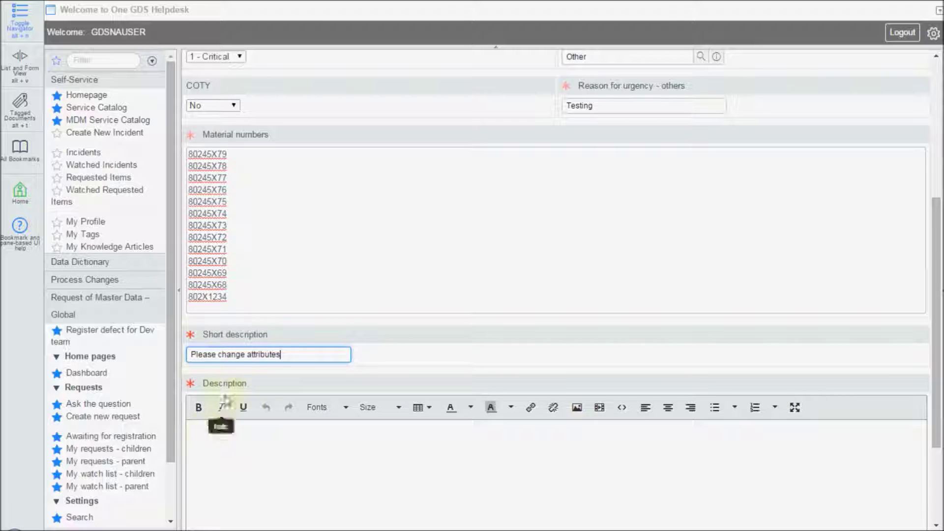
- Copy the FPC, Old Value and New Value table in E1:G13 of the Excel workbook into the request's Description
{"action": "left_click", "coordinate": [208, 431]}
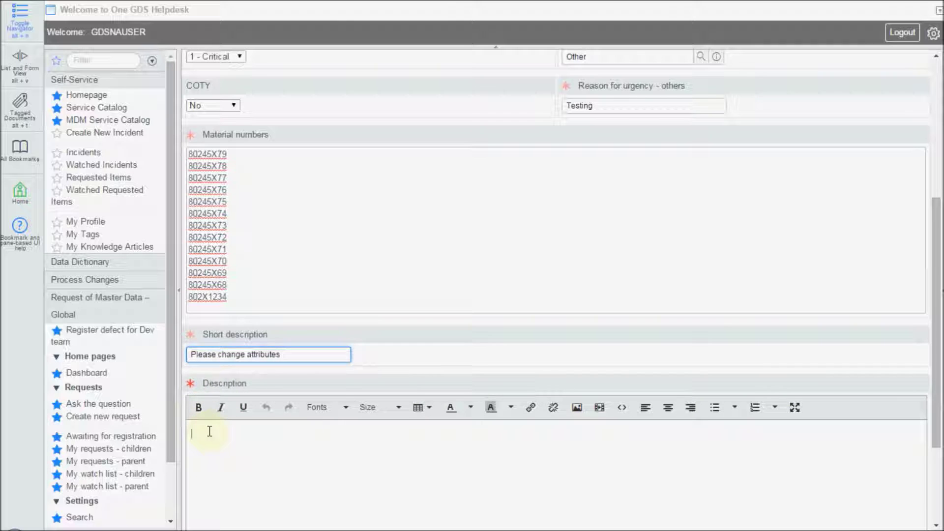
{"action": "mouse_move", "coordinate": [393, 524]}
{"action": "left_click", "coordinate": [340, 460]}
{"action": "left_click_drag", "start_coordinate": [194, 99], "coordinate": [369, 255]}
{"action": "key", "text": "ctrl+c"}
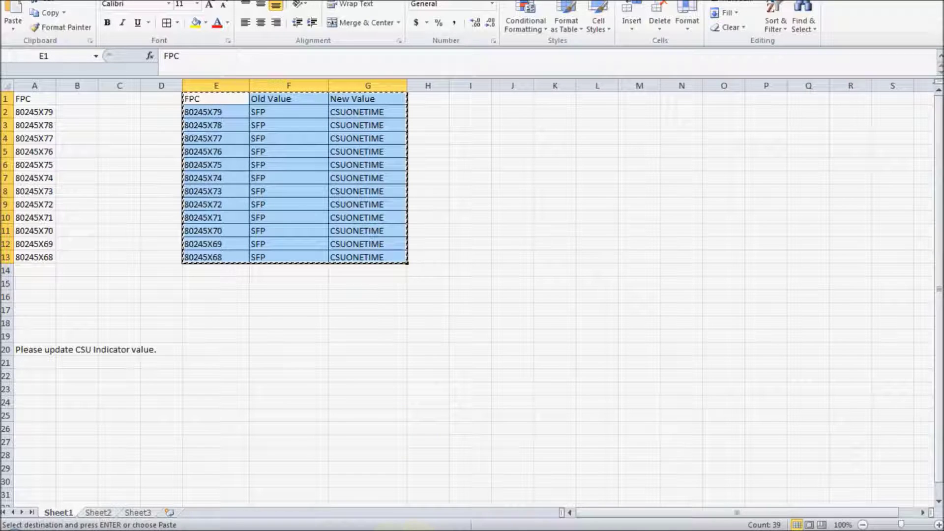
{"action": "key", "text": "alt+Tab"}
{"action": "scroll", "coordinate": [222, 309], "scroll_direction": "down", "scroll_amount": 3}
{"action": "key", "text": "ctrl+v"}
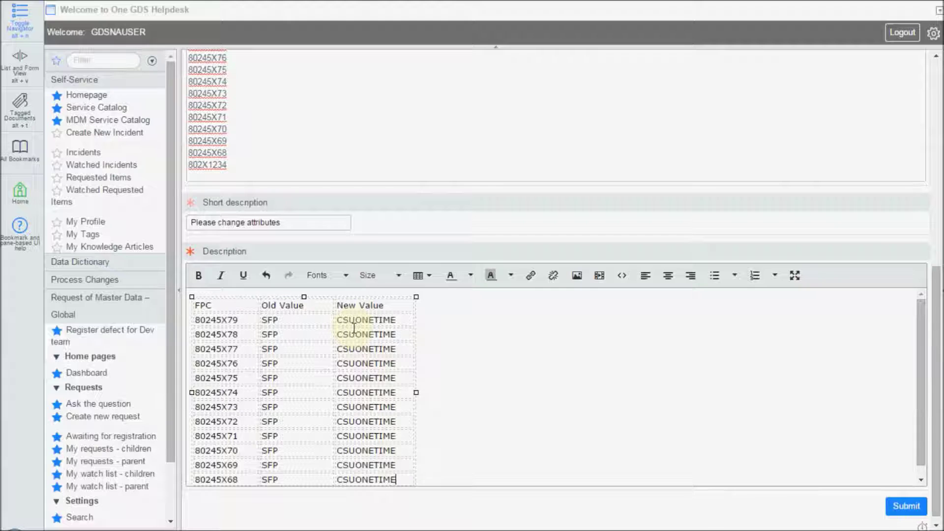
{"action": "scroll", "coordinate": [457, 394], "scroll_direction": "down", "scroll_amount": 2}
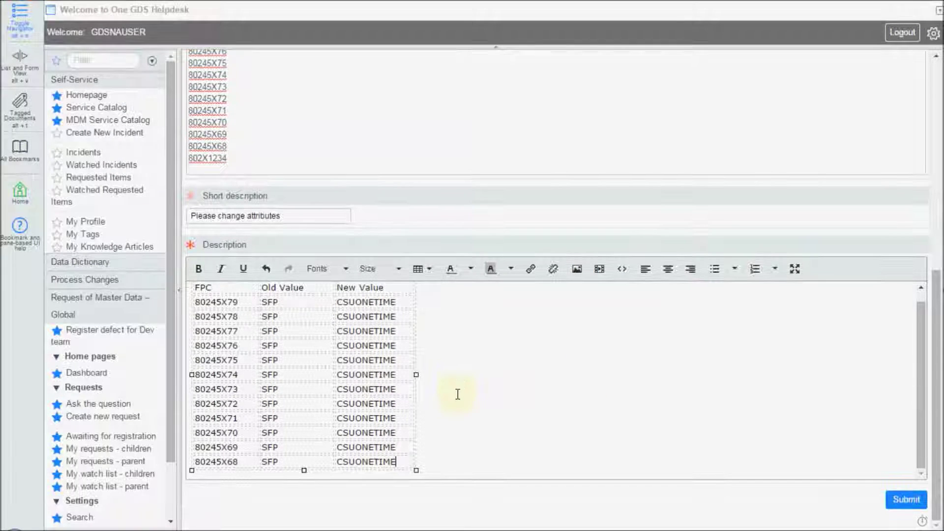
- Start inserting an image of type Attachment below the table in the Description, using a new attachment image
{"action": "left_click", "coordinate": [442, 469]}
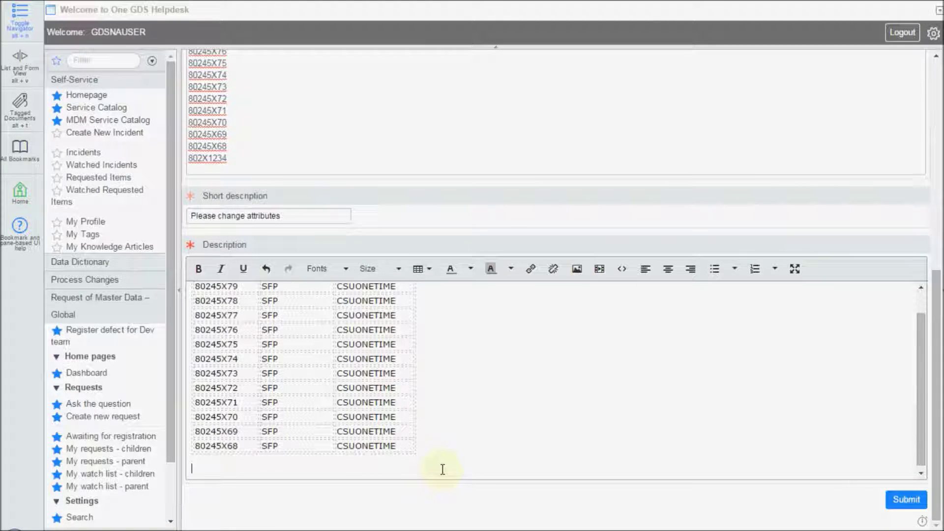
{"action": "left_click", "coordinate": [578, 272]}
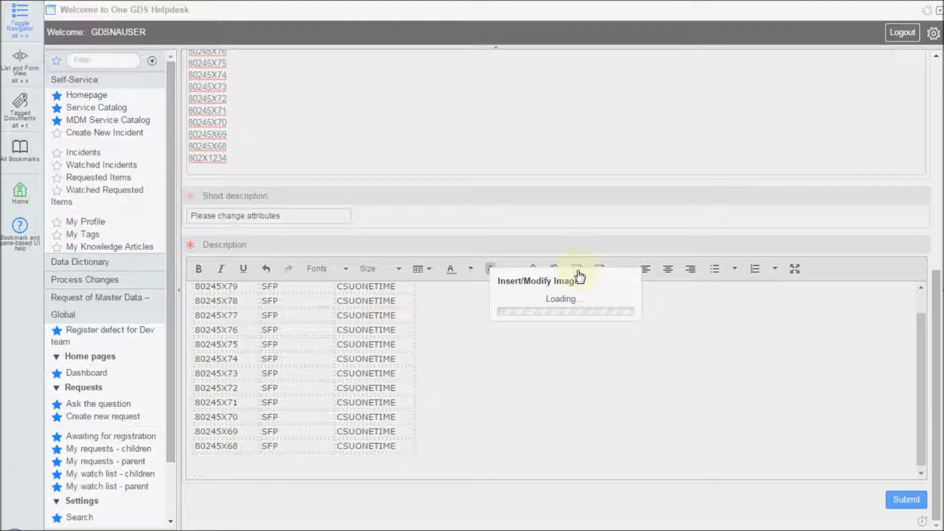
{"action": "left_click", "coordinate": [494, 189]}
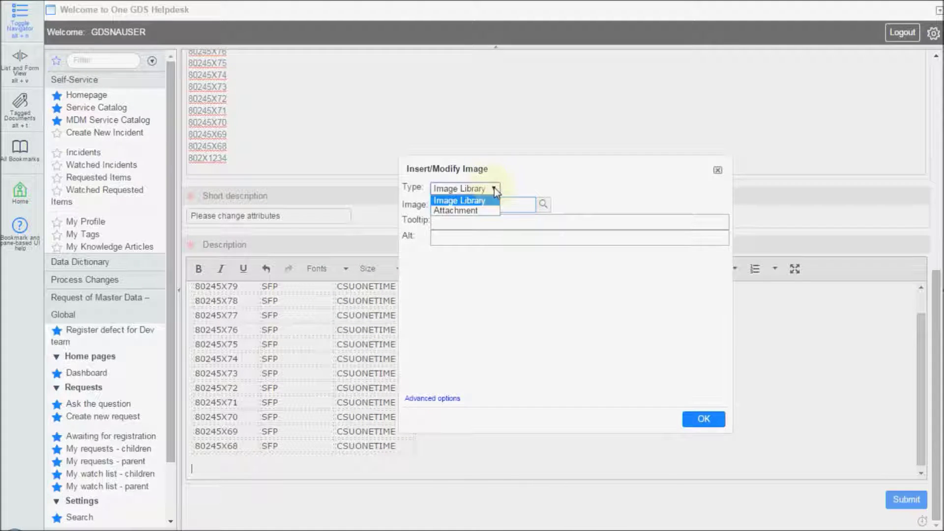
{"action": "left_click", "coordinate": [480, 210]}
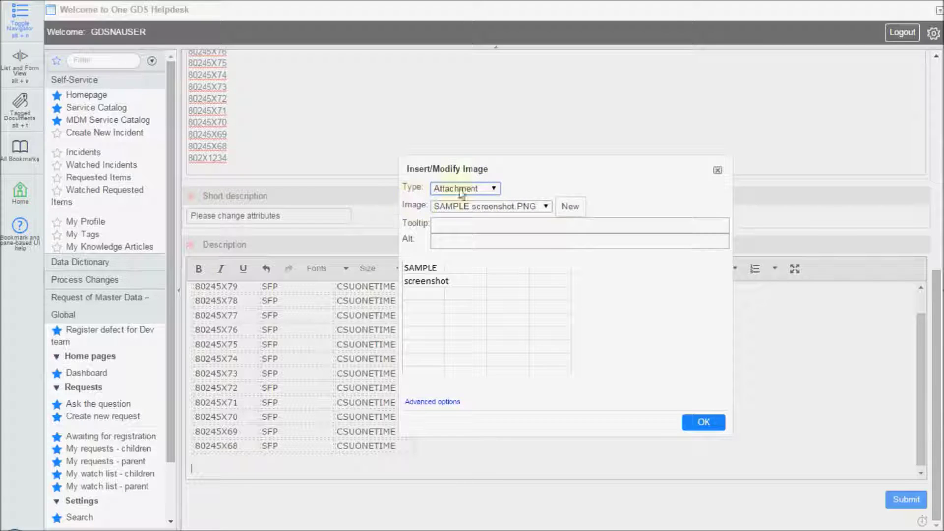
{"action": "left_click", "coordinate": [577, 216]}
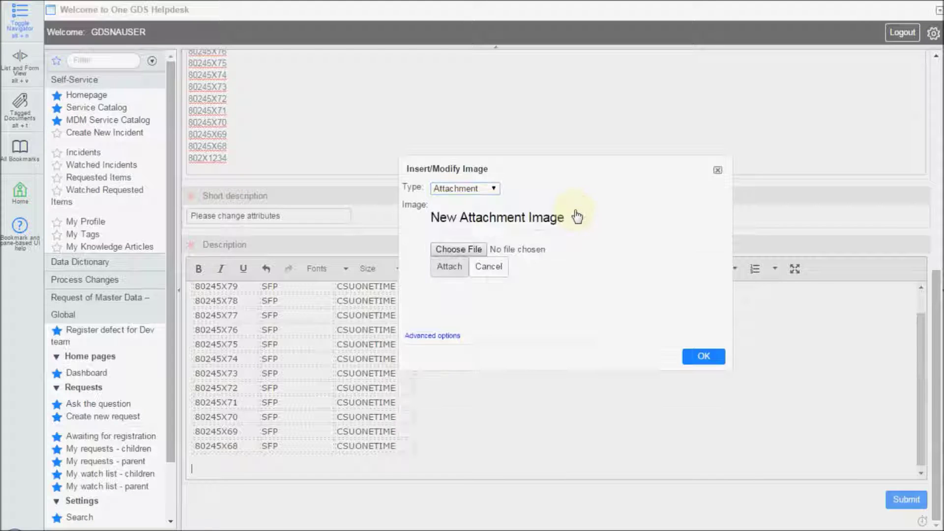
- Attach the image file SN test.JPG and insert it below the table in the request's Description
{"action": "left_click", "coordinate": [480, 250]}
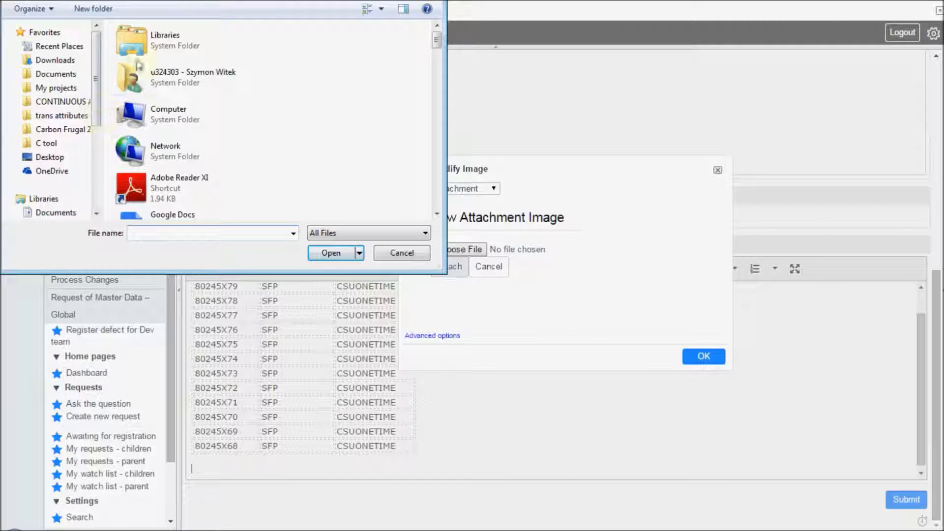
{"action": "left_click", "coordinate": [157, 84]}
{"action": "double_click", "coordinate": [155, 80]}
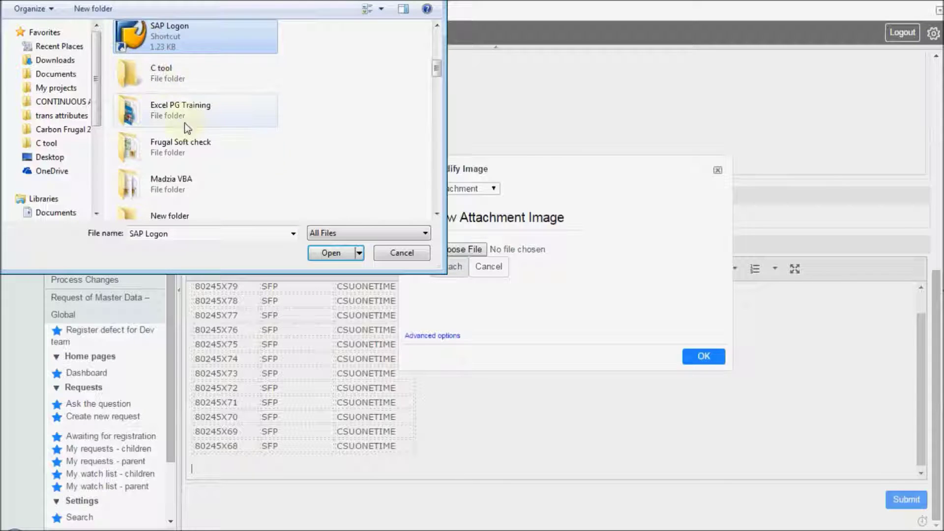
{"action": "left_click", "coordinate": [173, 148]}
{"action": "scroll", "coordinate": [172, 145], "scroll_direction": "down", "scroll_amount": 5}
{"action": "double_click", "coordinate": [168, 126]}
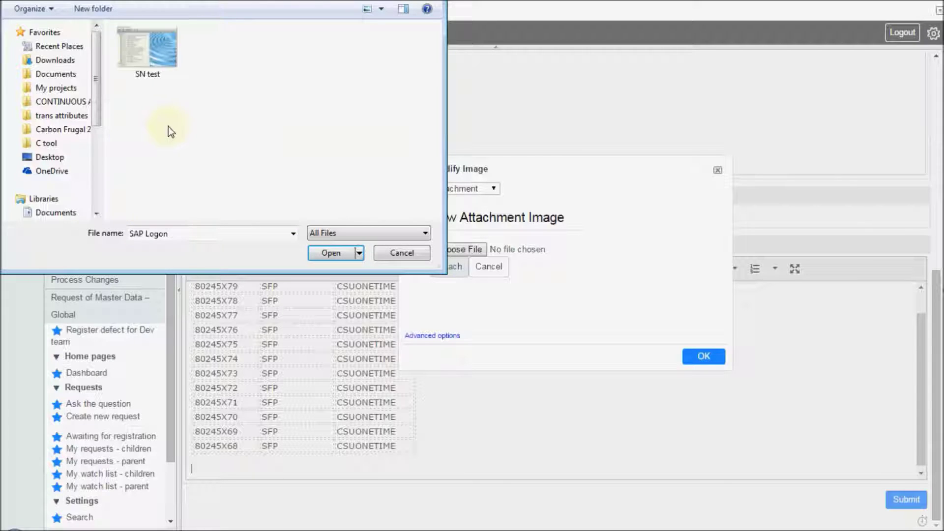
{"action": "left_click", "coordinate": [168, 59]}
{"action": "left_click", "coordinate": [340, 254]}
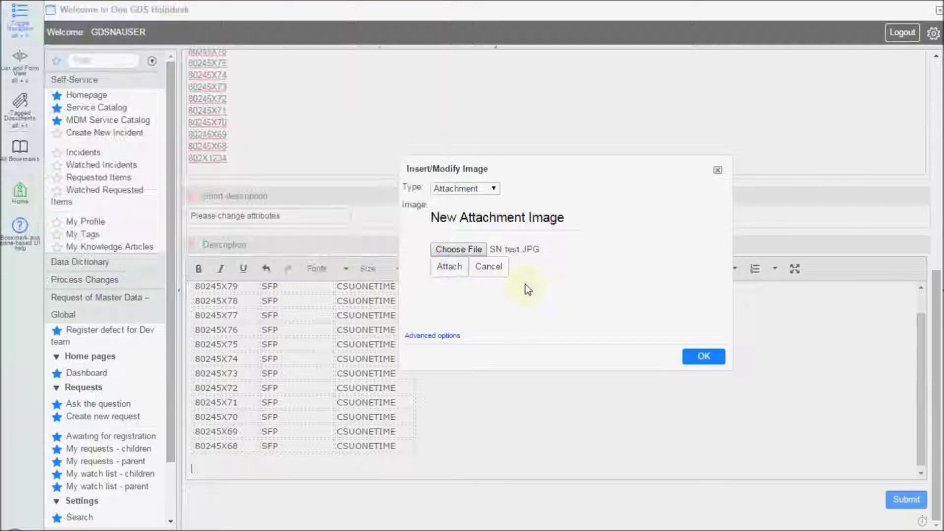
{"action": "left_click", "coordinate": [450, 267]}
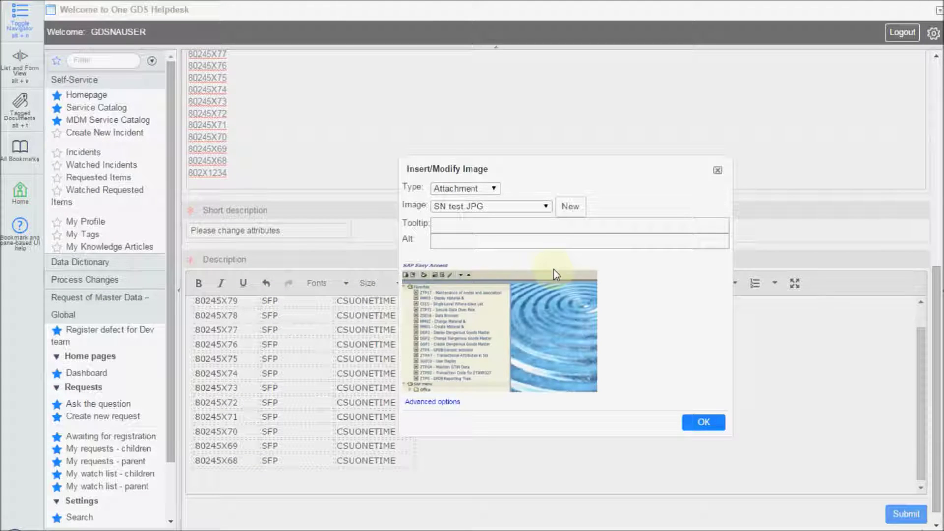
{"action": "left_click", "coordinate": [705, 422]}
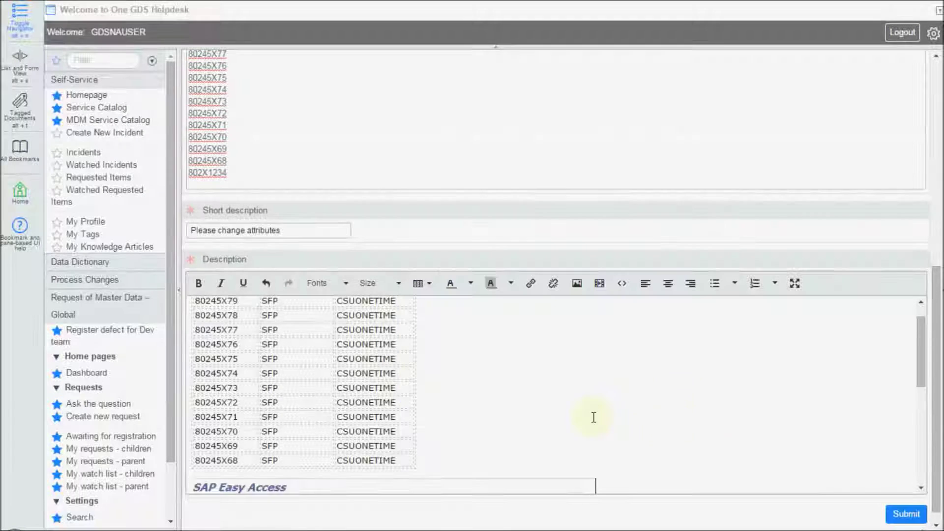
{"action": "scroll", "coordinate": [593, 419], "scroll_direction": "down", "scroll_amount": 10}
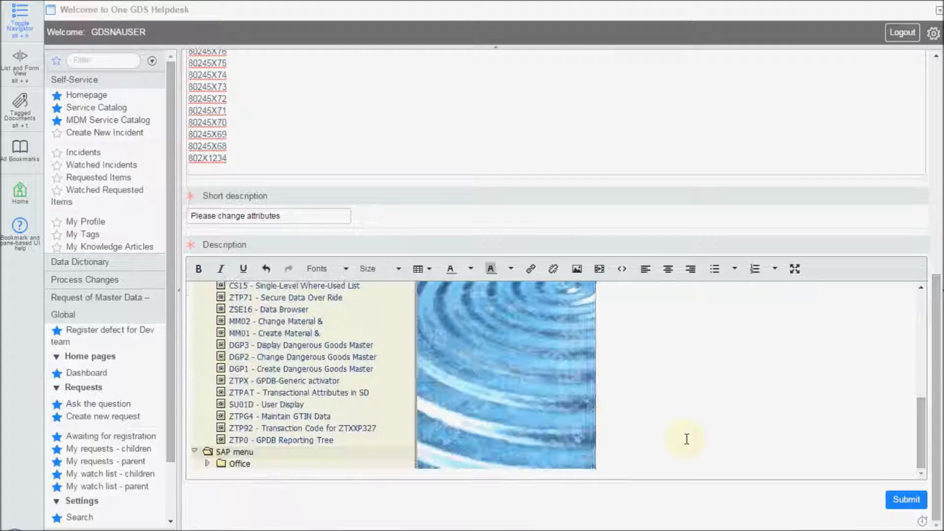
- Add SN test.JPG to the request as a file attachment and submit the request
{"action": "scroll", "coordinate": [742, 400], "scroll_direction": "up", "scroll_amount": 15}
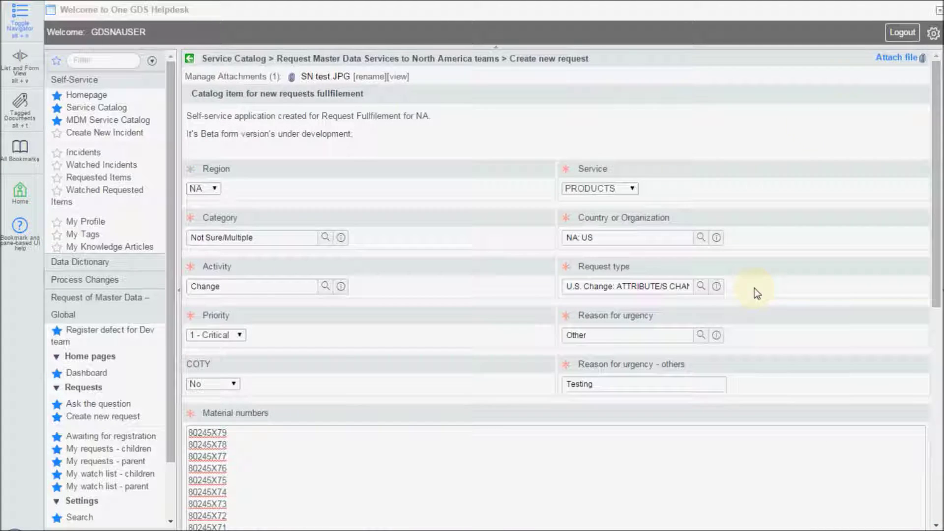
{"action": "left_click", "coordinate": [898, 59]}
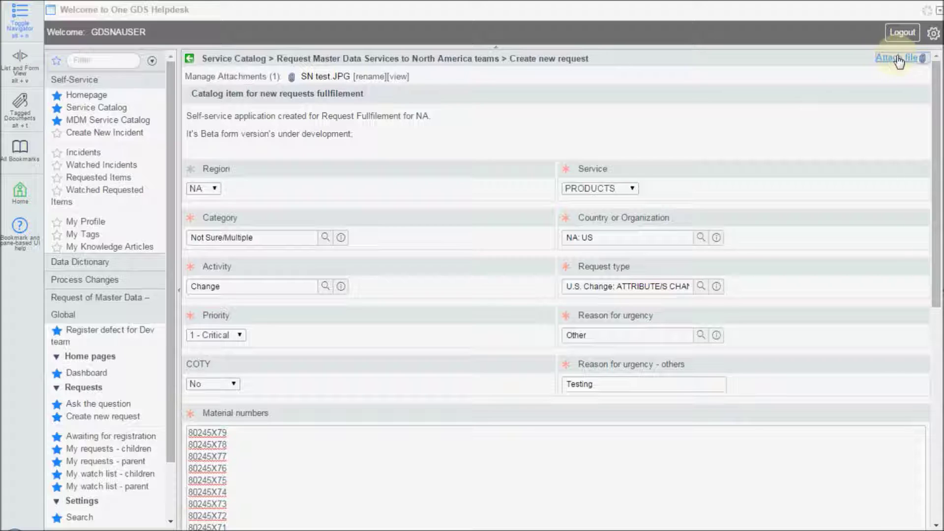
{"action": "left_click", "coordinate": [391, 139]}
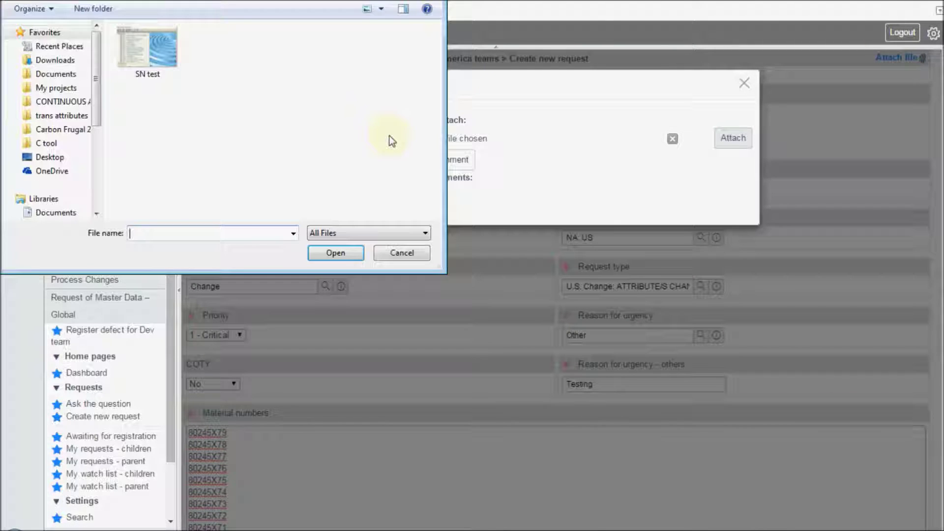
{"action": "left_click", "coordinate": [156, 55]}
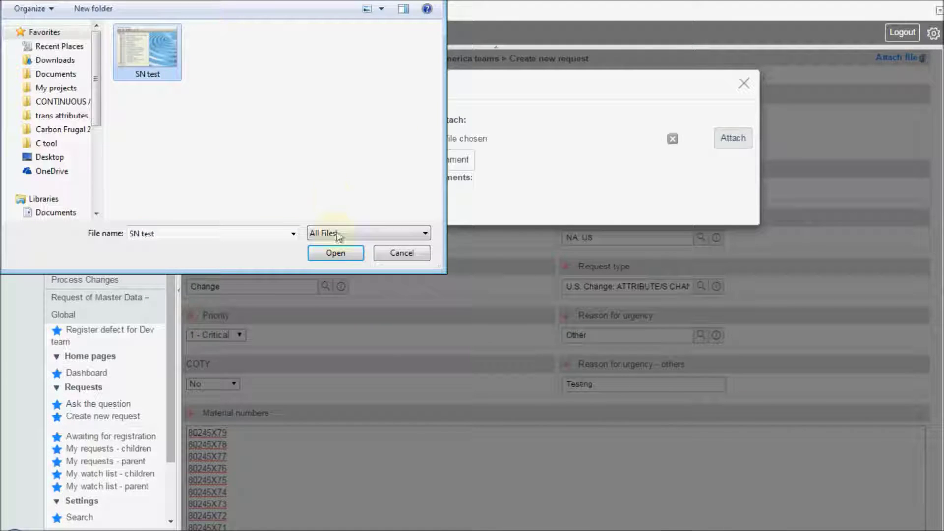
{"action": "left_click", "coordinate": [337, 254]}
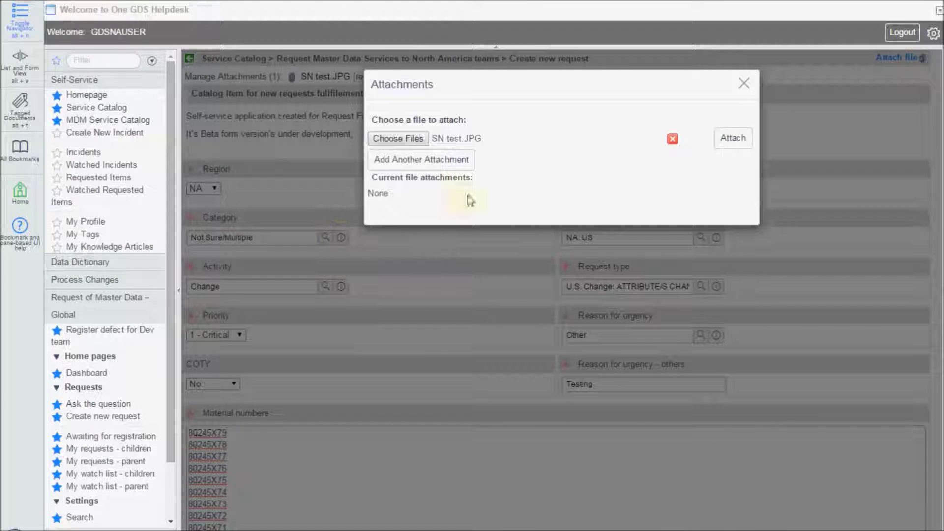
{"action": "left_click", "coordinate": [735, 138]}
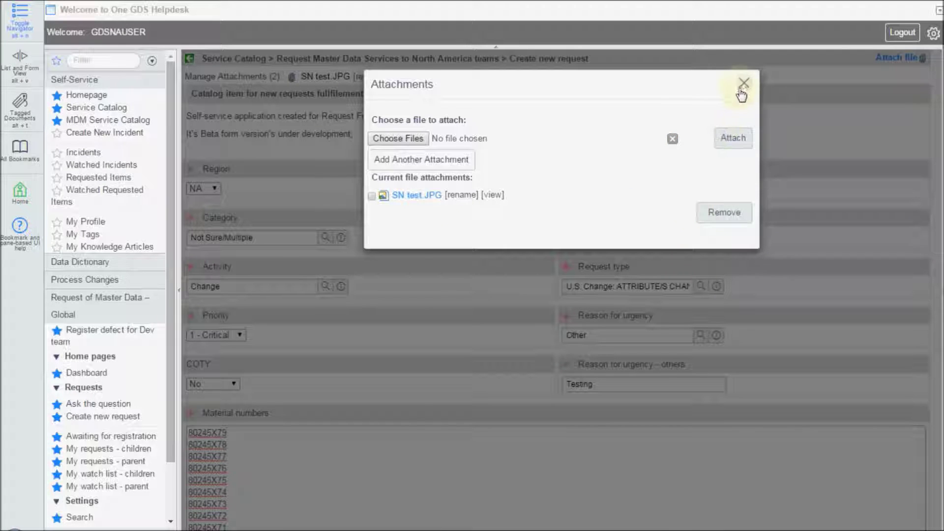
{"action": "left_click", "coordinate": [744, 82]}
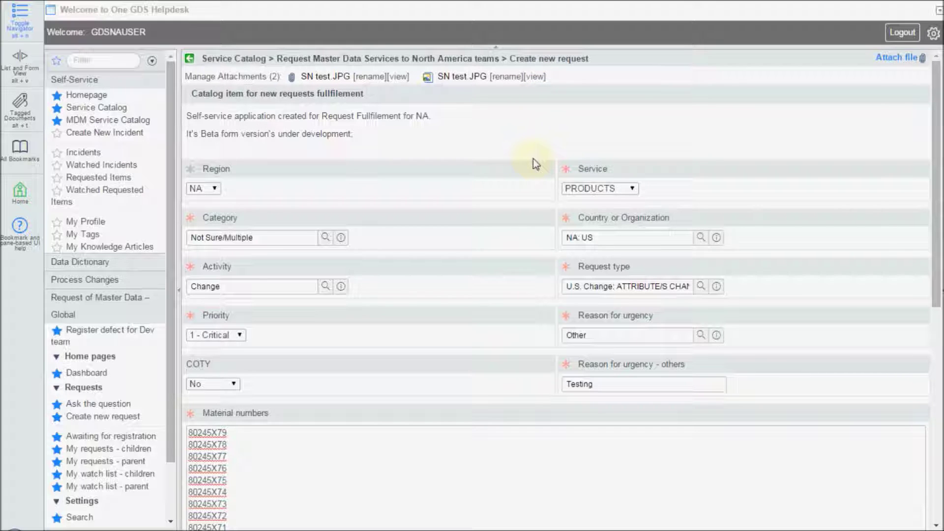
{"action": "scroll", "coordinate": [534, 164], "scroll_direction": "down", "scroll_amount": 8}
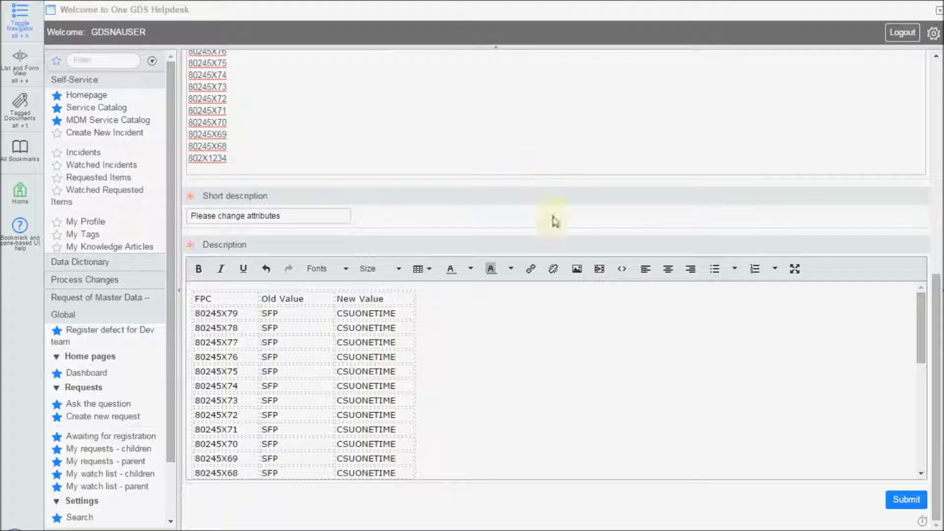
{"action": "left_click", "coordinate": [907, 500]}
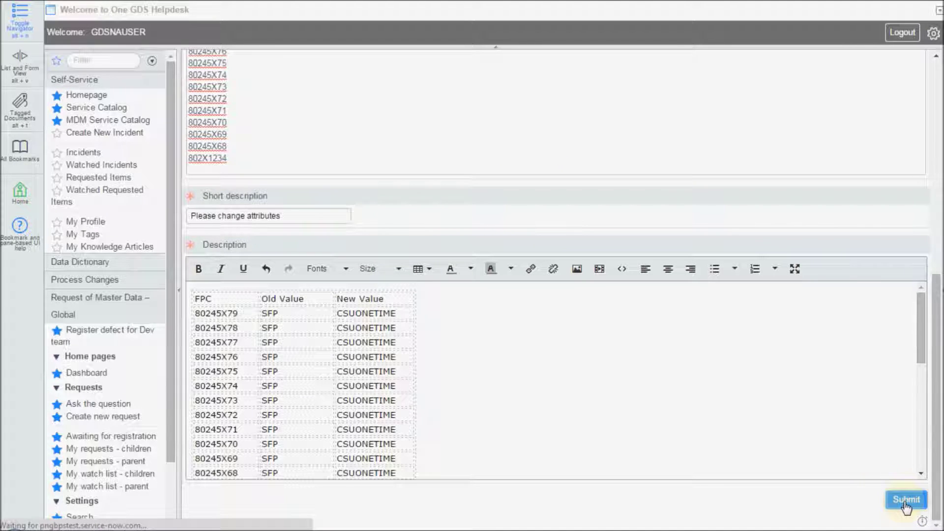
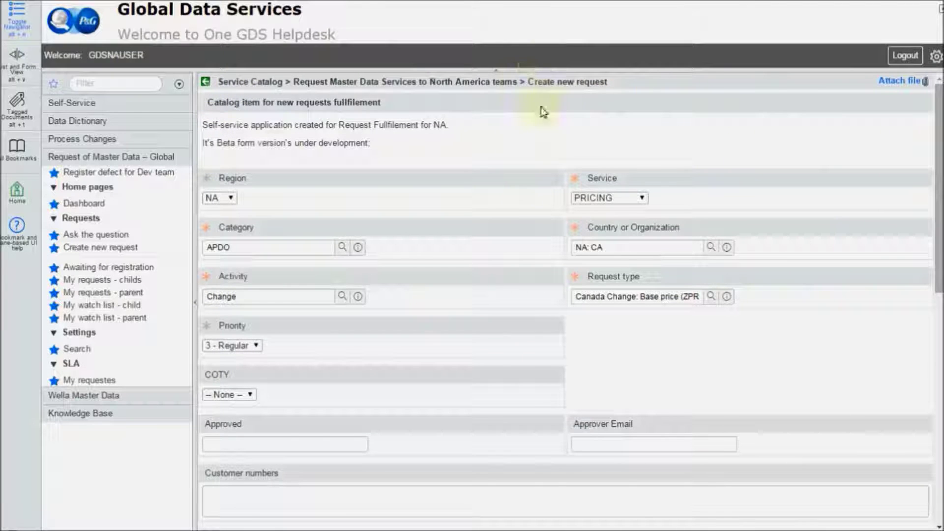
- In the Canada base price change request, set the material code type to Material number and enter 12345678 in Material numbers
{"action": "scroll", "coordinate": [330, 303], "scroll_direction": "down", "scroll_amount": 2}
{"action": "scroll", "coordinate": [329, 304], "scroll_direction": "down", "scroll_amount": 4}
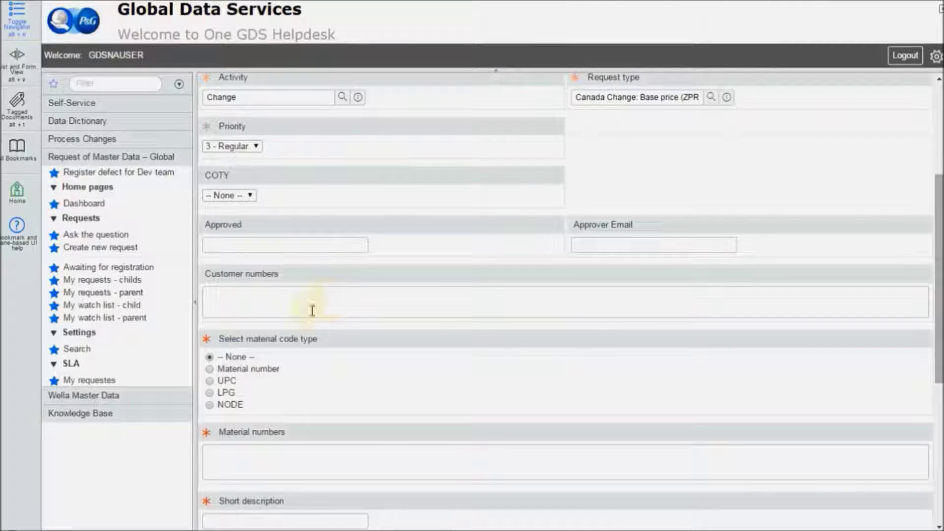
{"action": "left_click", "coordinate": [212, 369]}
{"action": "left_click", "coordinate": [228, 451]}
{"action": "type", "text": "12345678"}
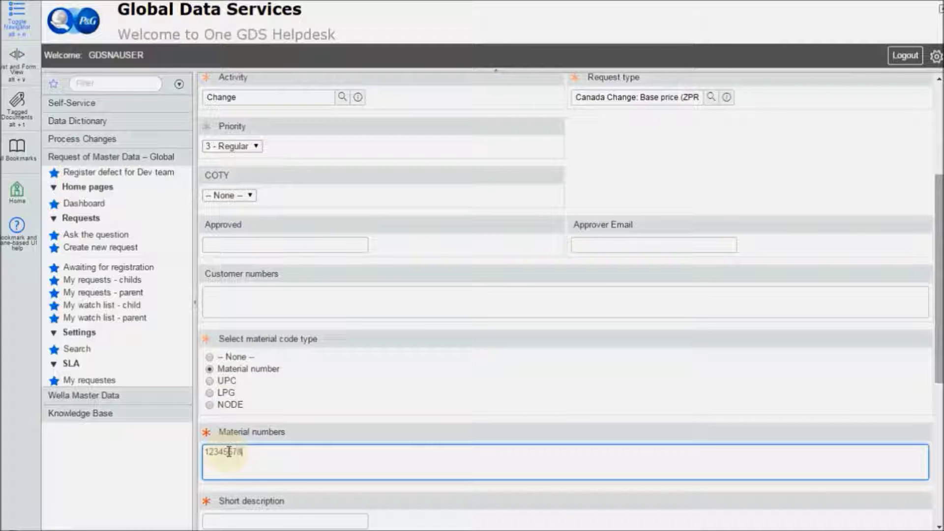
- Enter the short description "Best price Change" for the pricing request
{"action": "scroll", "coordinate": [231, 452], "scroll_direction": "down", "scroll_amount": 2}
{"action": "scroll", "coordinate": [231, 451], "scroll_direction": "down", "scroll_amount": 2}
{"action": "left_click", "coordinate": [254, 373]}
{"action": "type", "text": "Best"}
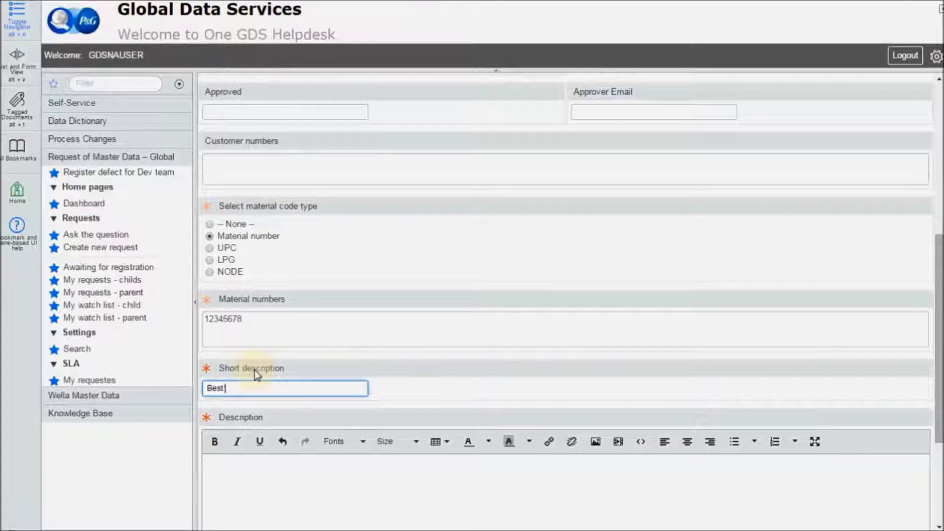
{"action": "type", "text": " price Chnage"}
{"action": "scroll", "coordinate": [255, 370], "scroll_direction": "up", "scroll_amount": 2}
{"action": "key", "text": "BackSpace"}
{"action": "key", "text": "BackSpace"}
{"action": "key", "text": "BackSpace"}
{"action": "key", "text": "BackSpace"}
{"action": "type", "text": "ange"}
- Enter "Please channge the price" in the pricing request's Description and submit the request
{"action": "scroll", "coordinate": [255, 370], "scroll_direction": "down", "scroll_amount": 3}
{"action": "scroll", "coordinate": [257, 364], "scroll_direction": "down", "scroll_amount": 2}
{"action": "left_click", "coordinate": [247, 327]}
{"action": "type", "text": "Ples"}
{"action": "key", "text": "BackSpace"}
{"action": "type", "text": "ase chan"}
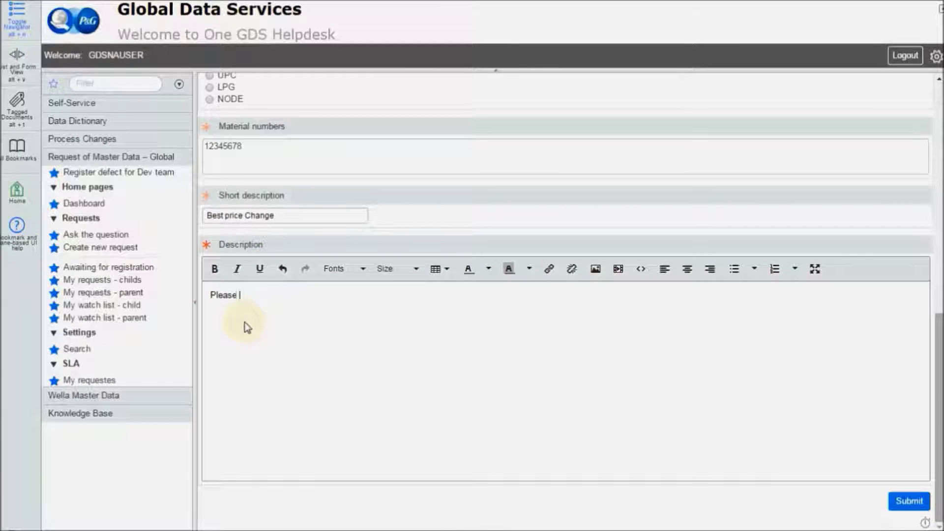
{"action": "type", "text": "nge the procie"}
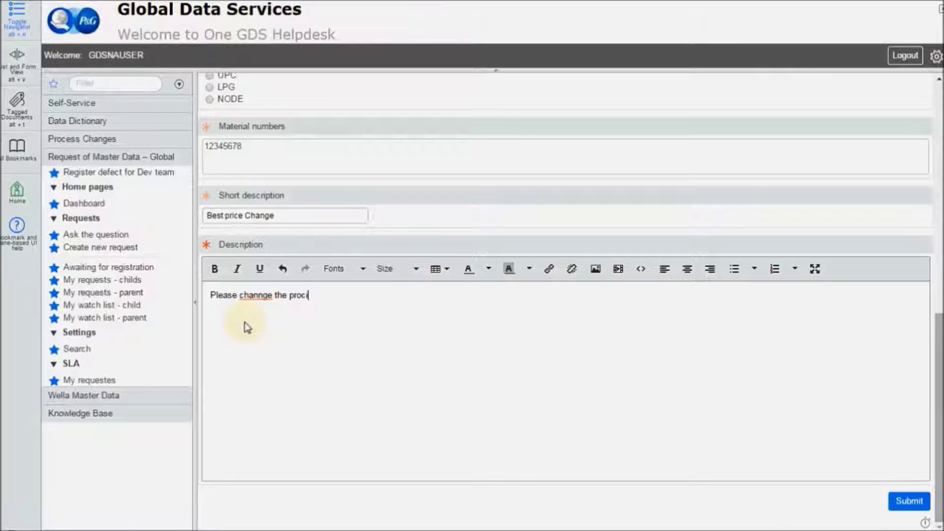
{"action": "key", "text": "BackSpace"}
{"action": "key", "text": "BackSpace"}
{"action": "key", "text": "BackSpace"}
{"action": "key", "text": "BackSpace"}
{"action": "type", "text": "ice"}
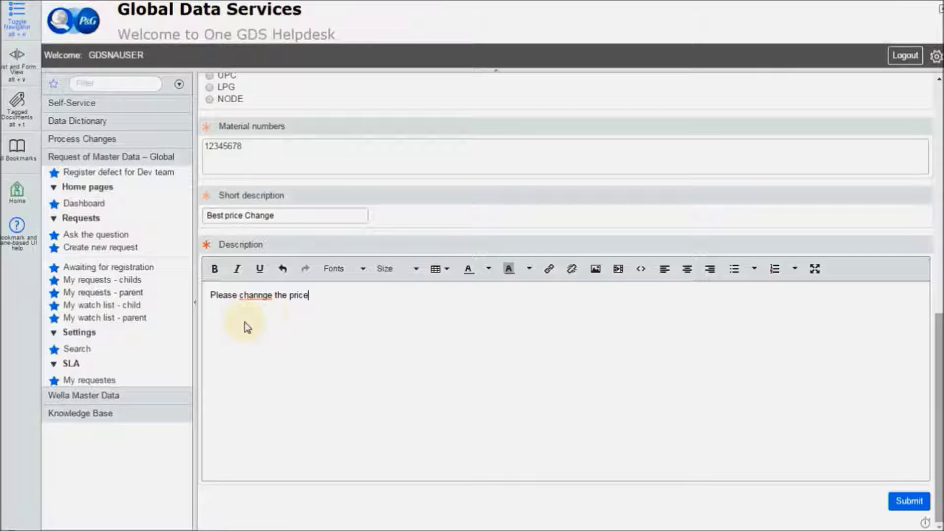
{"action": "left_click", "coordinate": [911, 507]}
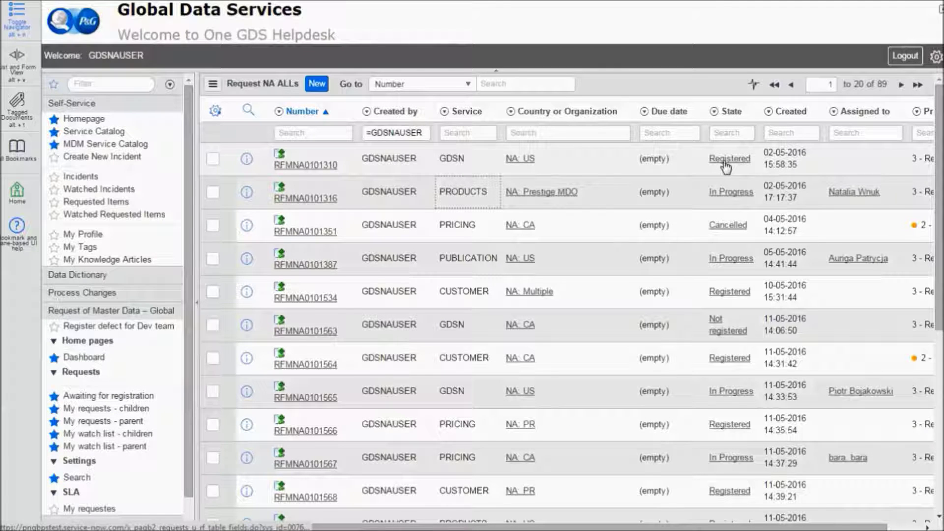
- Open the registered parent request RFMNA0101310 and cancel it, confirming the cancellation
{"action": "left_click", "coordinate": [293, 165]}
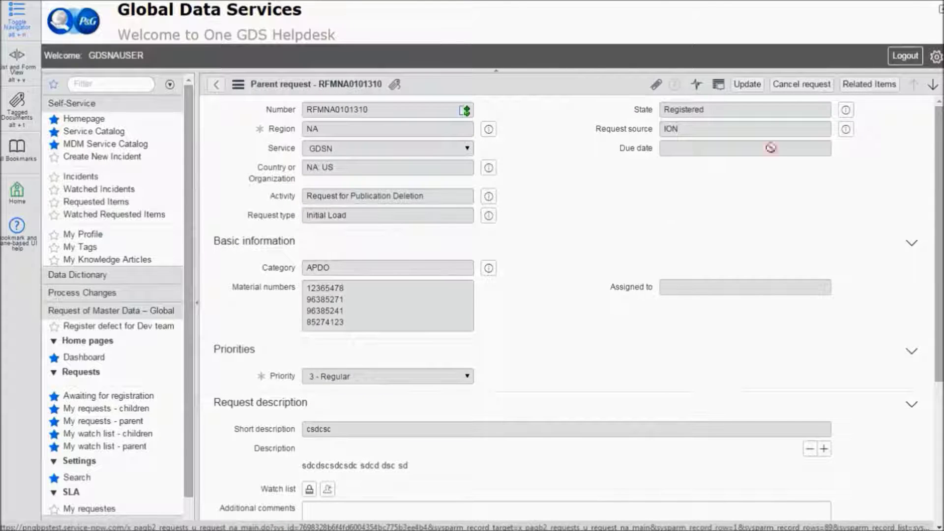
{"action": "left_click", "coordinate": [795, 86]}
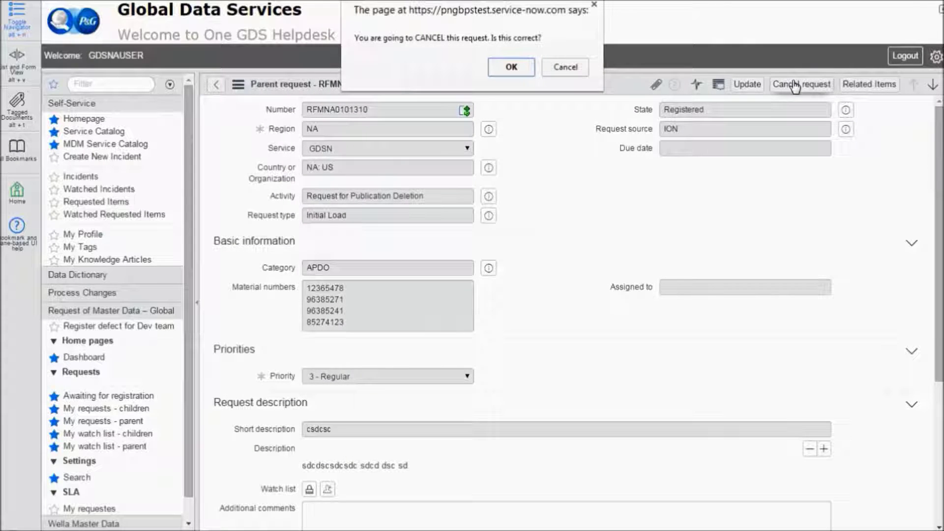
{"action": "left_click", "coordinate": [522, 69]}
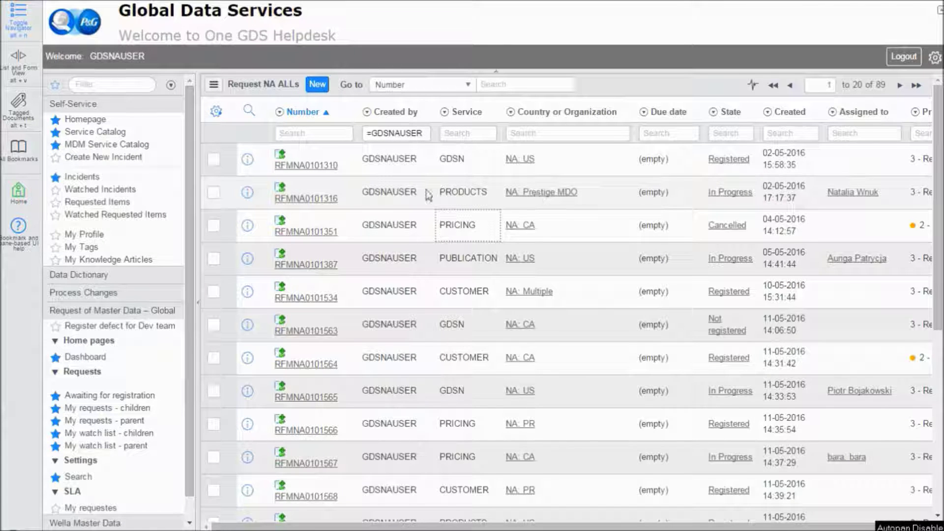
- Add the comment "Please disregrard the request, the change is not needed" to parent request RFMNA0101316 and update it
{"action": "left_click", "coordinate": [316, 202]}
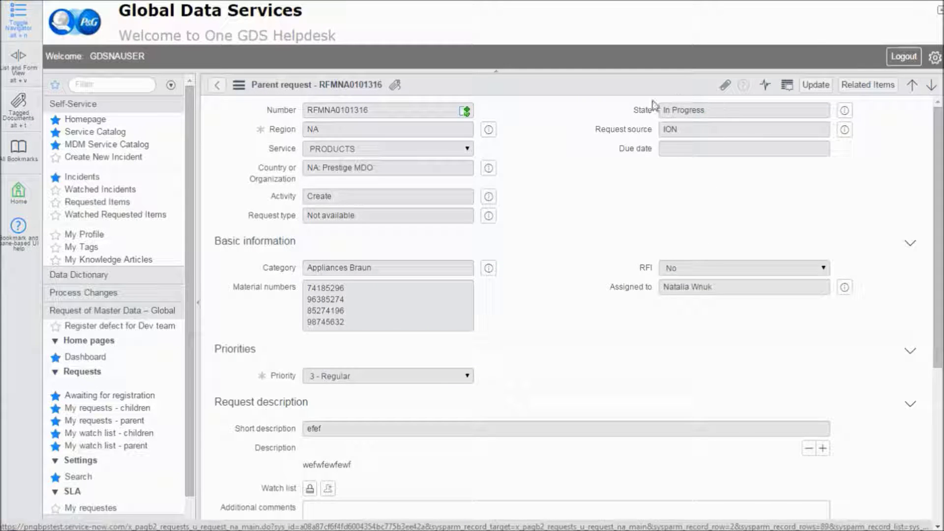
{"action": "scroll", "coordinate": [412, 230], "scroll_direction": "down", "scroll_amount": 4}
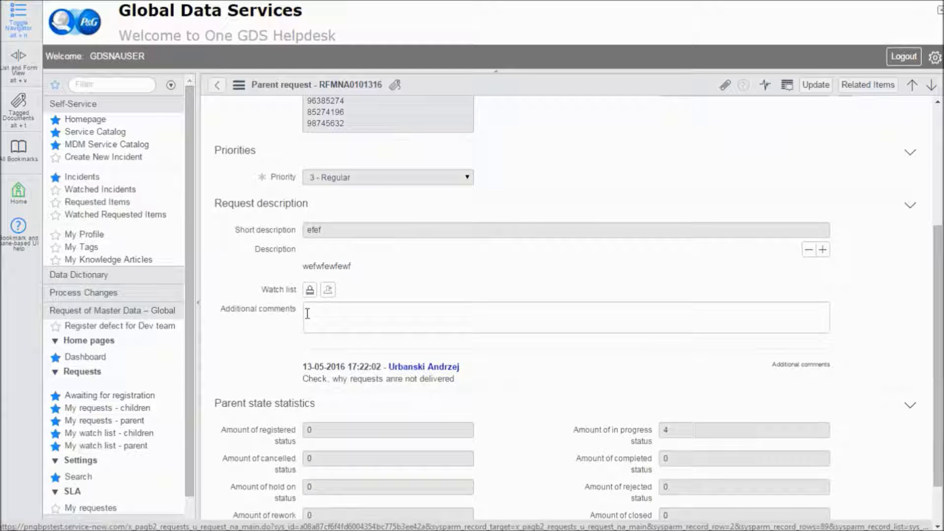
{"action": "left_click", "coordinate": [327, 312]}
{"action": "type", "text": "Please "}
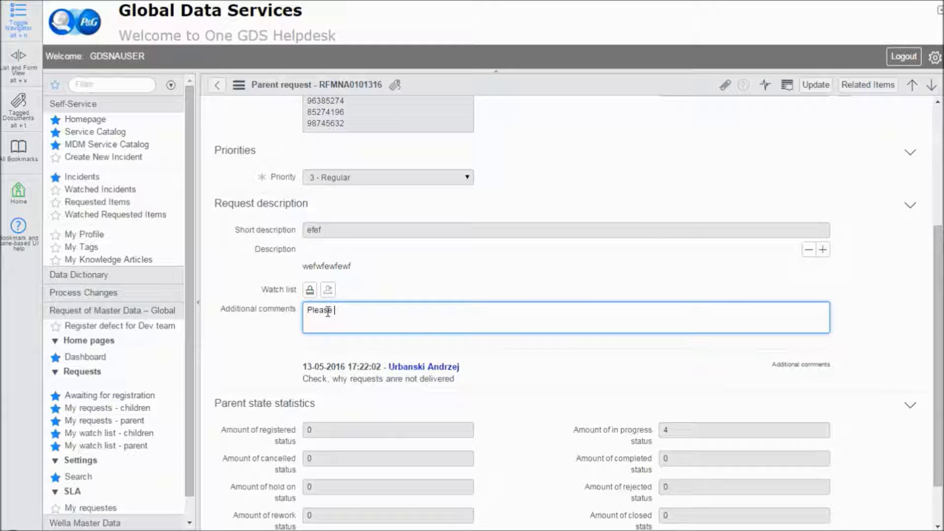
{"action": "type", "text": "disregar"}
{"action": "type", "text": "d "}
{"action": "type", "text": "d the req"}
{"action": "type", "text": "uestm,"}
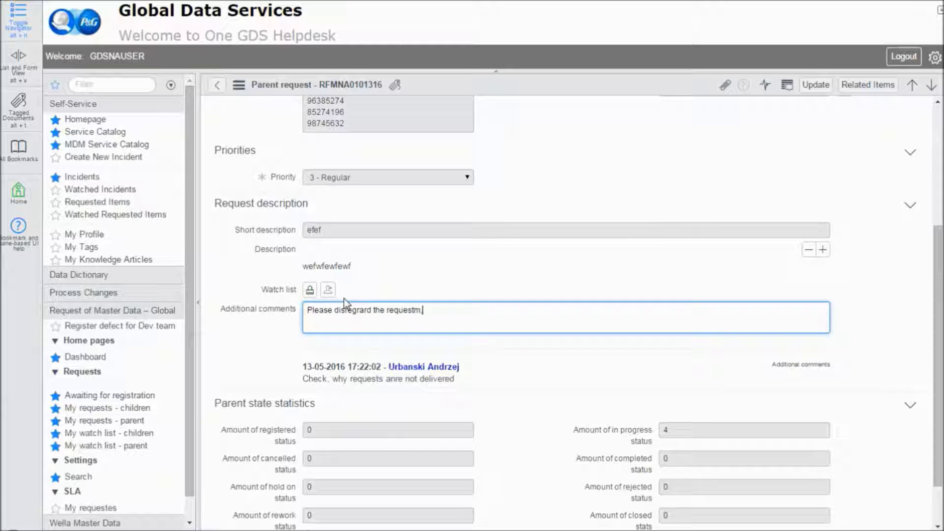
{"action": "key", "text": "BackSpace"}
{"action": "key", "text": "BackSpace"}
{"action": "type", "text": ", the change is not needed"}
{"action": "left_click", "coordinate": [805, 88]}
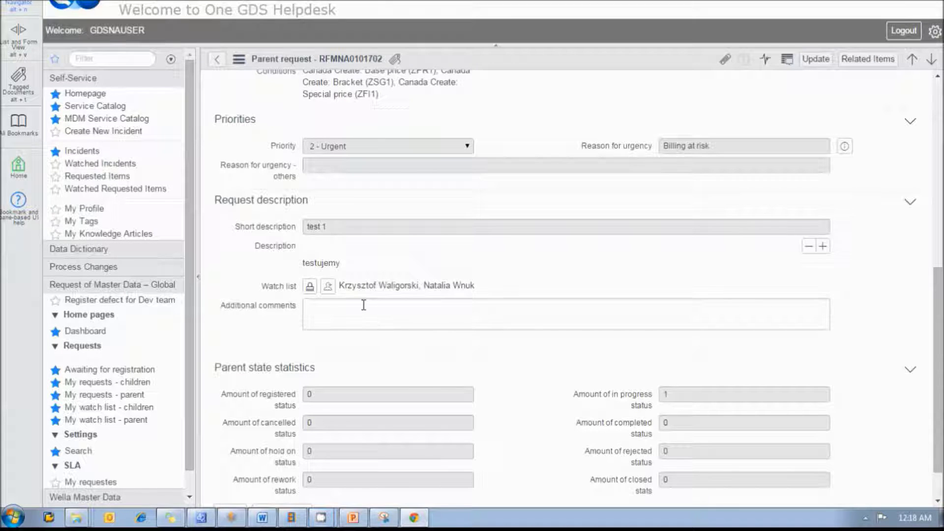
- Add the comment "The plant 1234 should be activated in G11" to parent request RFMNA0101702 and update it
{"action": "left_click", "coordinate": [363, 305]}
{"action": "type", "text": "The"}
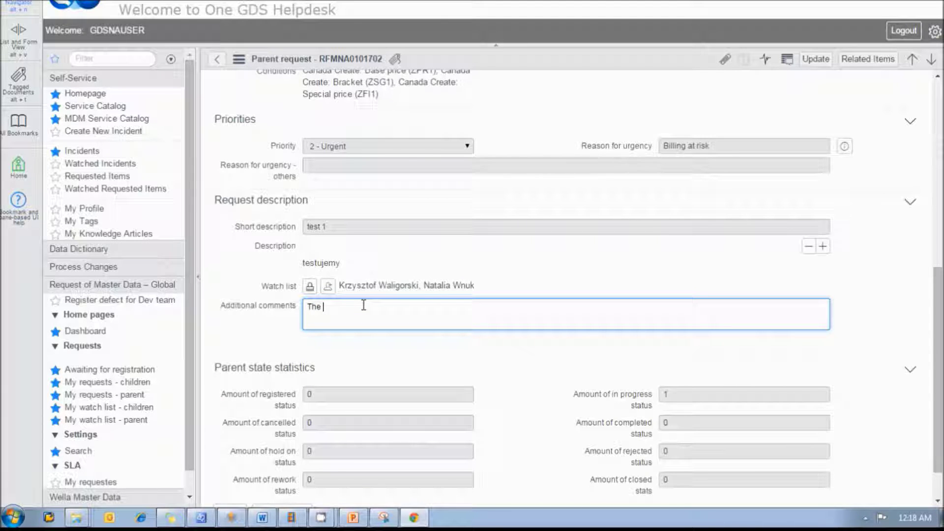
{"action": "type", "text": "plant 1234 should be activated in "}
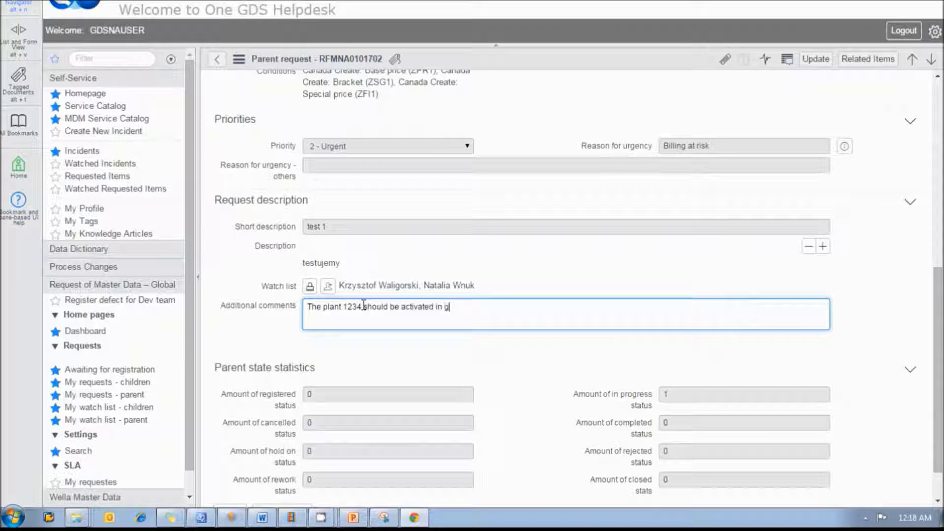
{"action": "type", "text": "G11"}
{"action": "left_click", "coordinate": [823, 63]}
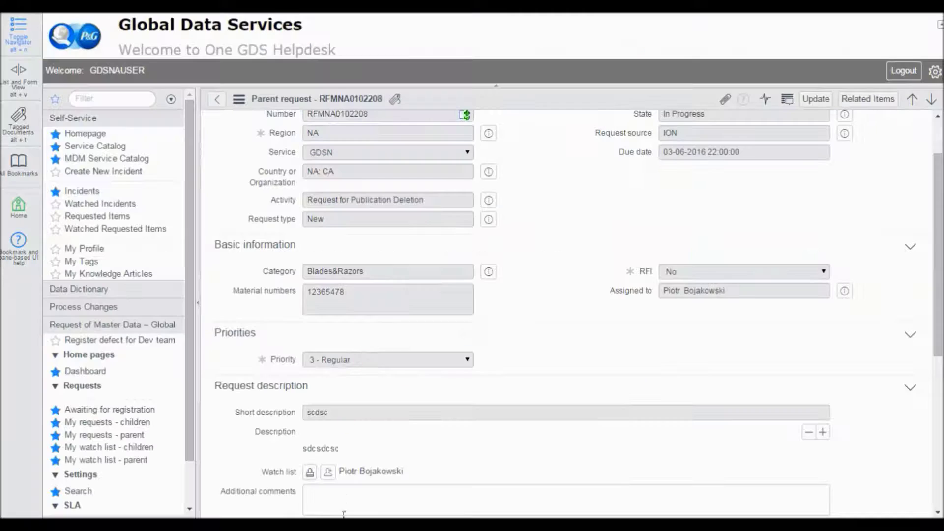
- Add the comment "the set up in LANSA is not completed, please double check" to parent request RFMNA0102208 and update it
{"action": "left_click", "coordinate": [335, 490]}
{"action": "type", "text": "the"}
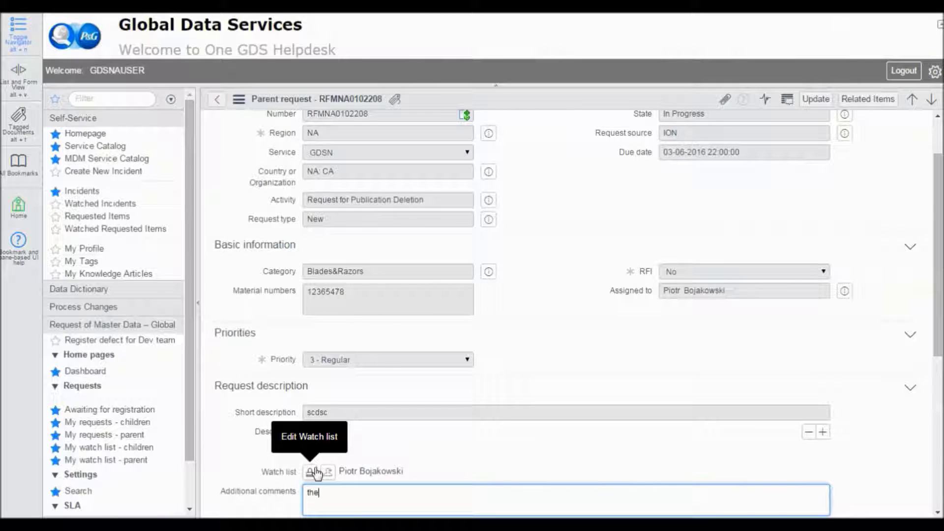
{"action": "type", "text": " set up in LANSA is not c"}
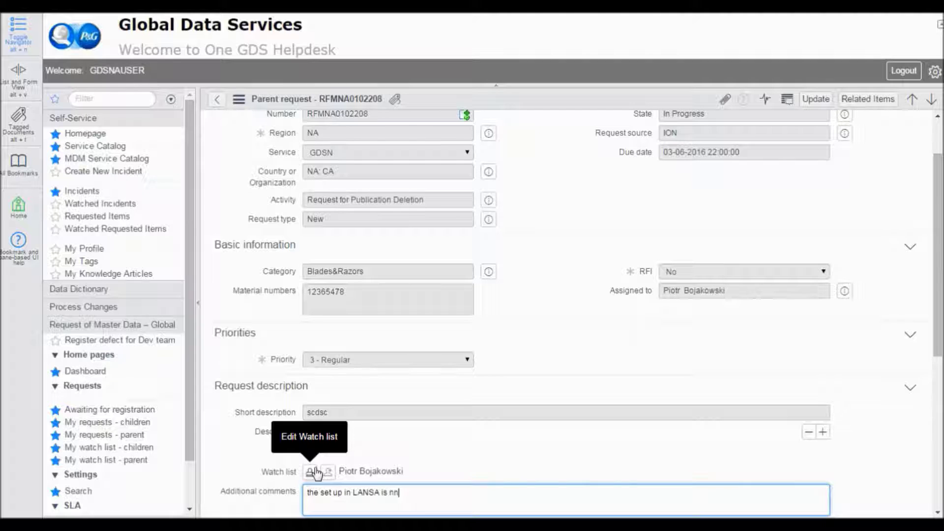
{"action": "type", "text": "ompleted, ple"}
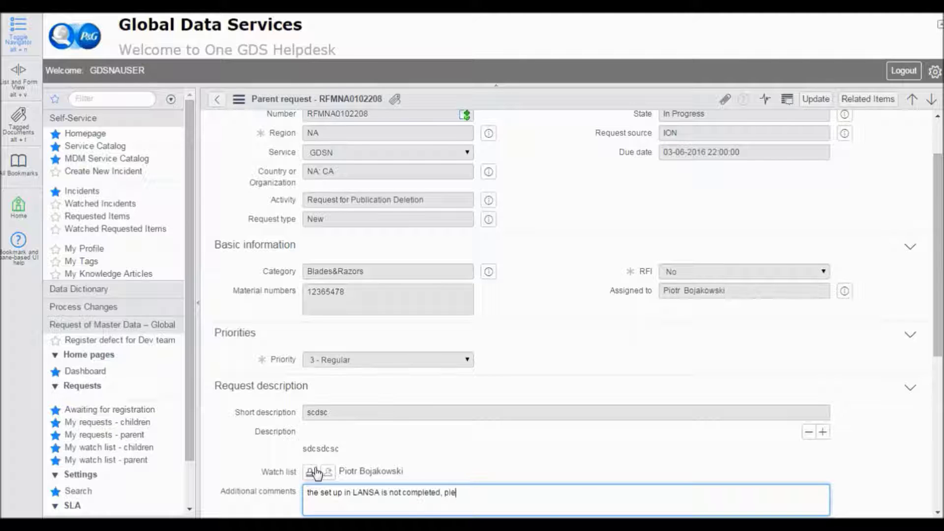
{"action": "type", "text": "ase double check"}
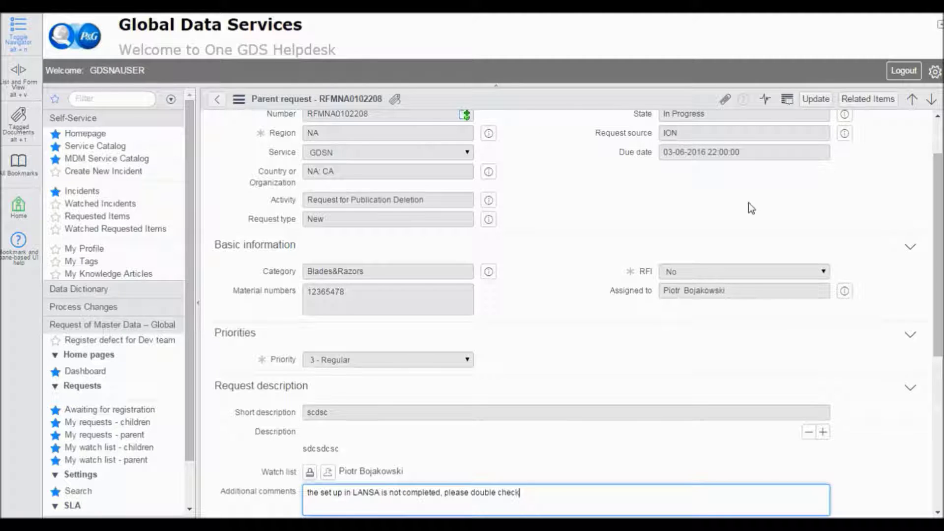
{"action": "left_click", "coordinate": [816, 99]}
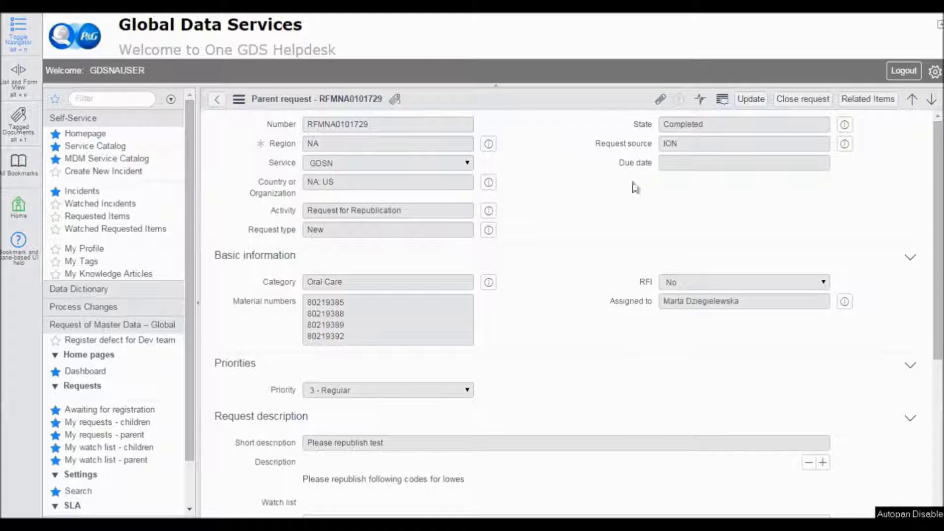
- Close the completed parent request RFMNA0101729
{"action": "left_click", "coordinate": [797, 104]}
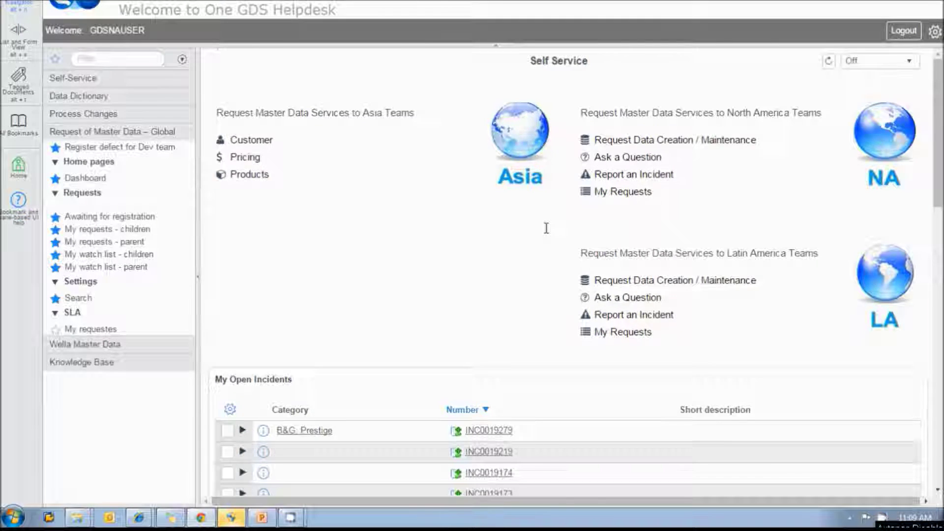
- Examine the MDM Escalation matrix for North America on the Self Service homepage
{"action": "scroll", "coordinate": [547, 227], "scroll_direction": "down", "scroll_amount": 10}
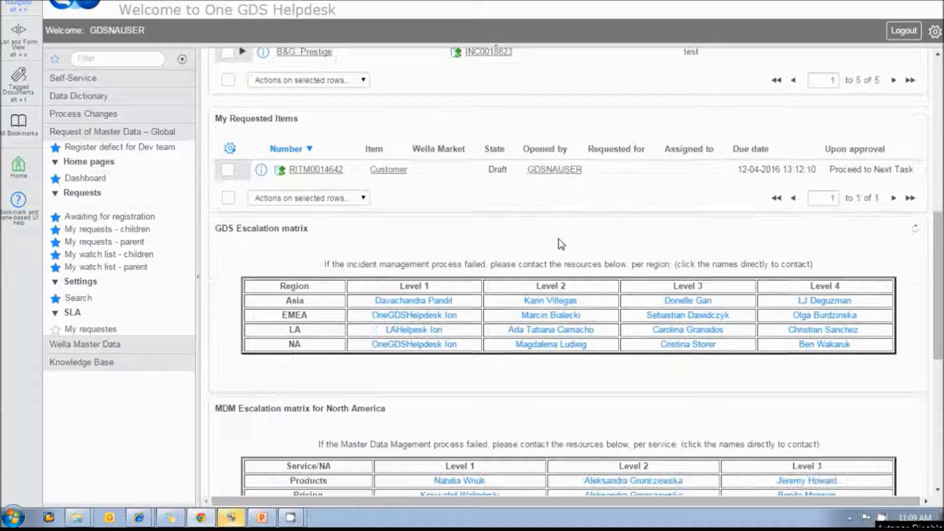
{"action": "scroll", "coordinate": [561, 244], "scroll_direction": "down", "scroll_amount": 5}
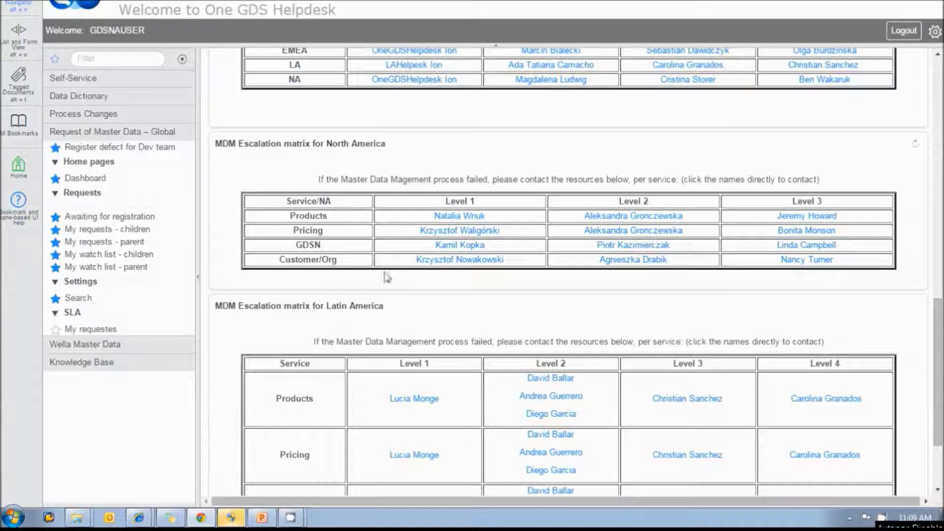